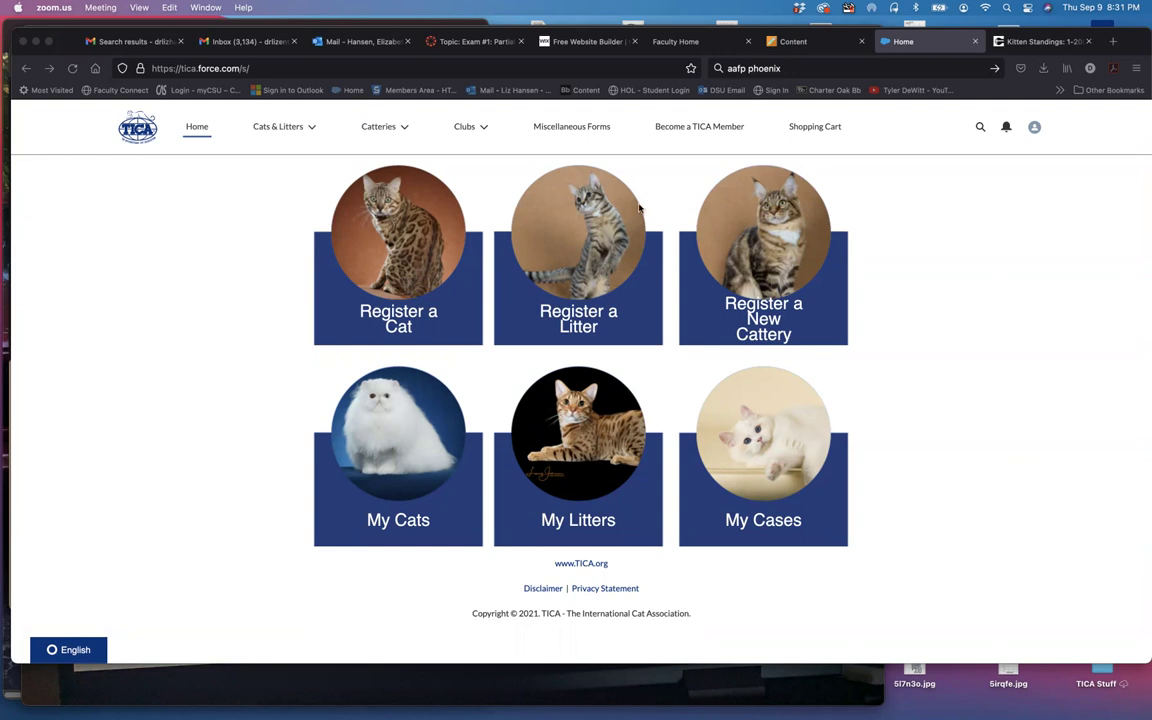
# Step: Open litter SBT 050121 L001 from My Litters and scroll to its Breeder Slips panel
pyautogui.click(314, 129)
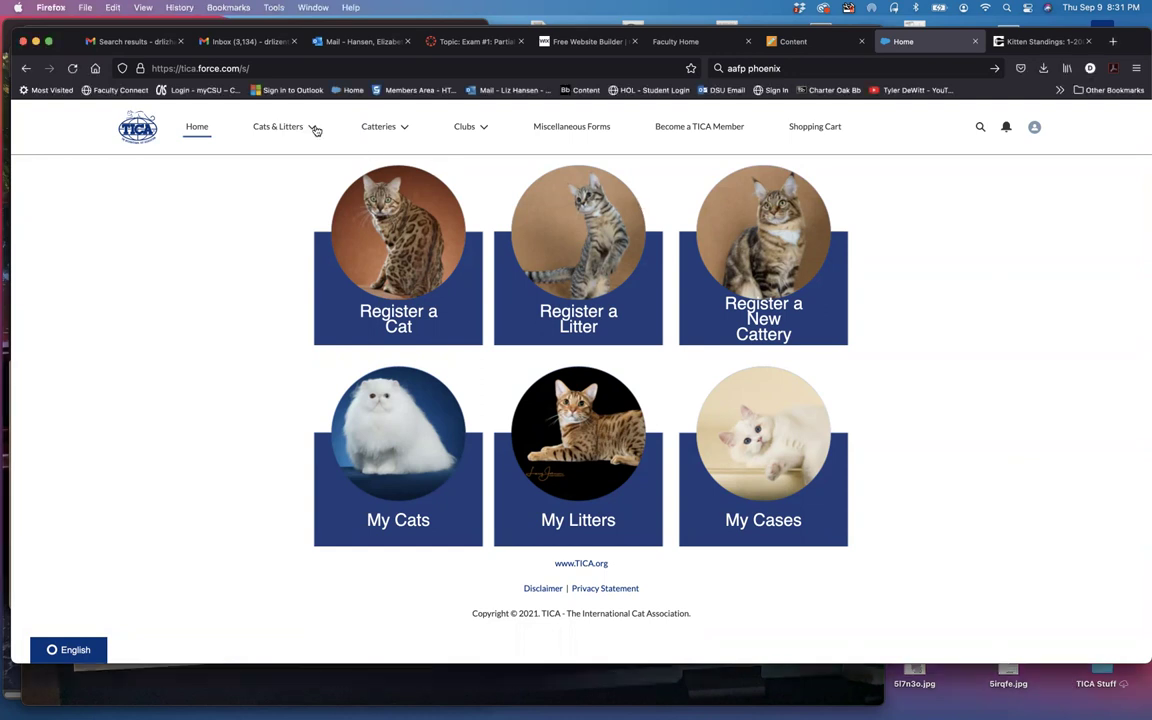
pyautogui.click(314, 129)
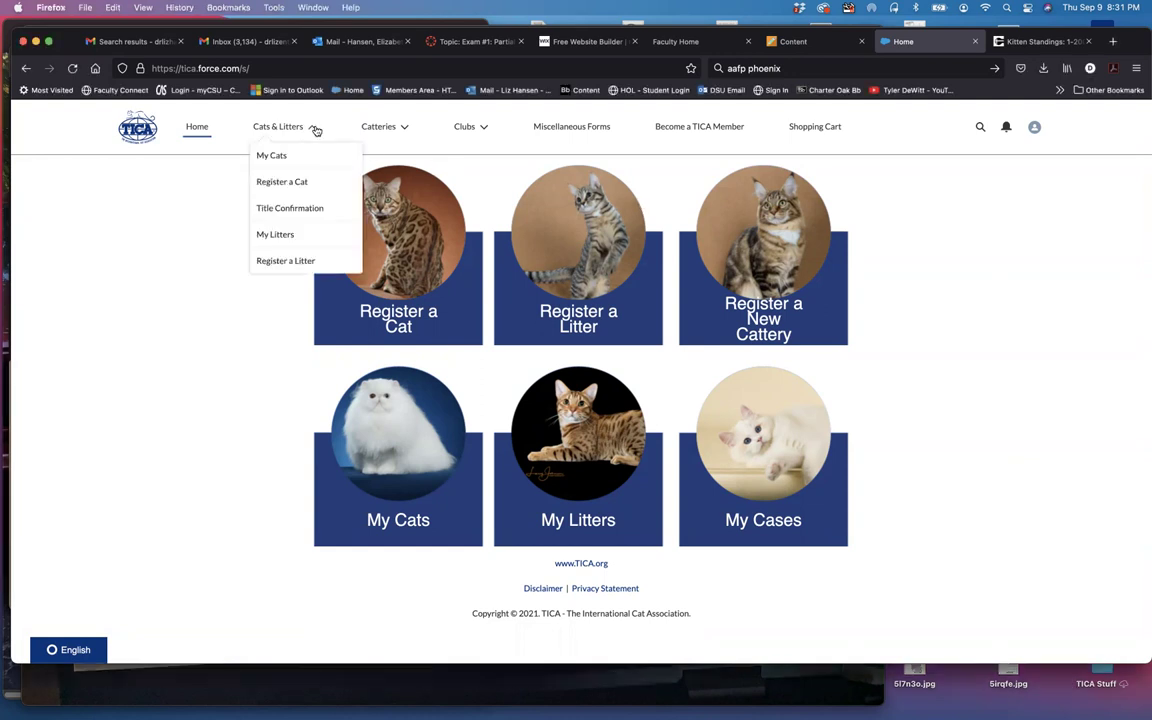
pyautogui.click(276, 235)
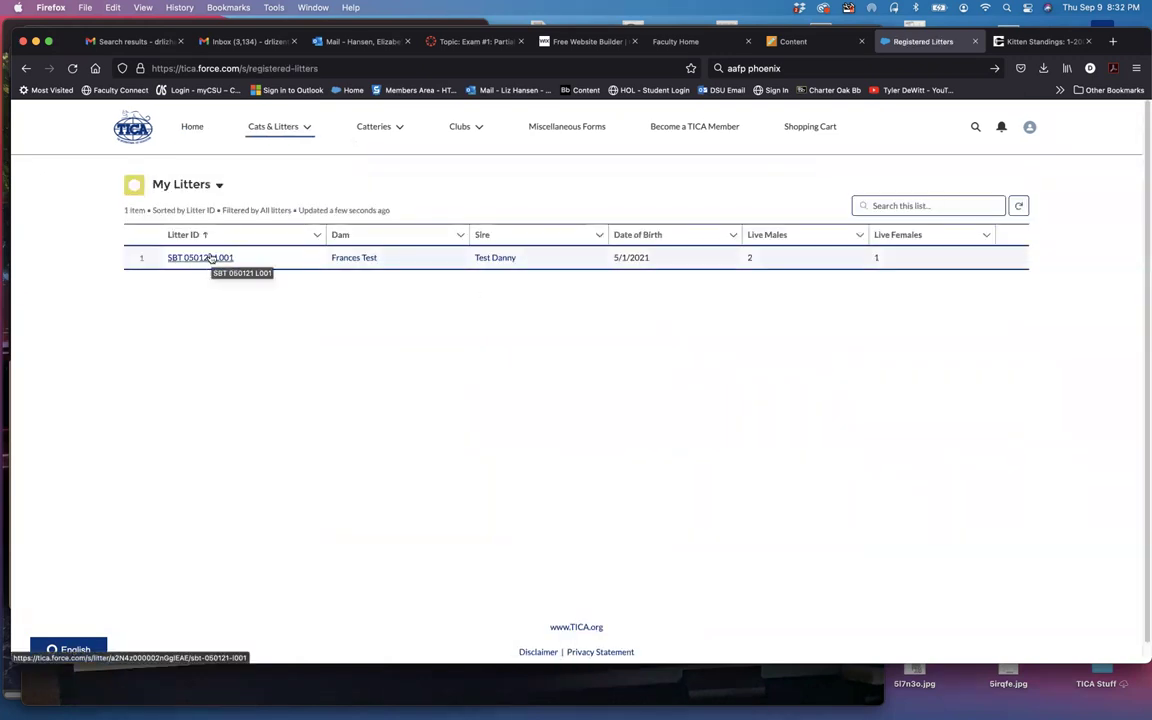
pyautogui.click(210, 257)
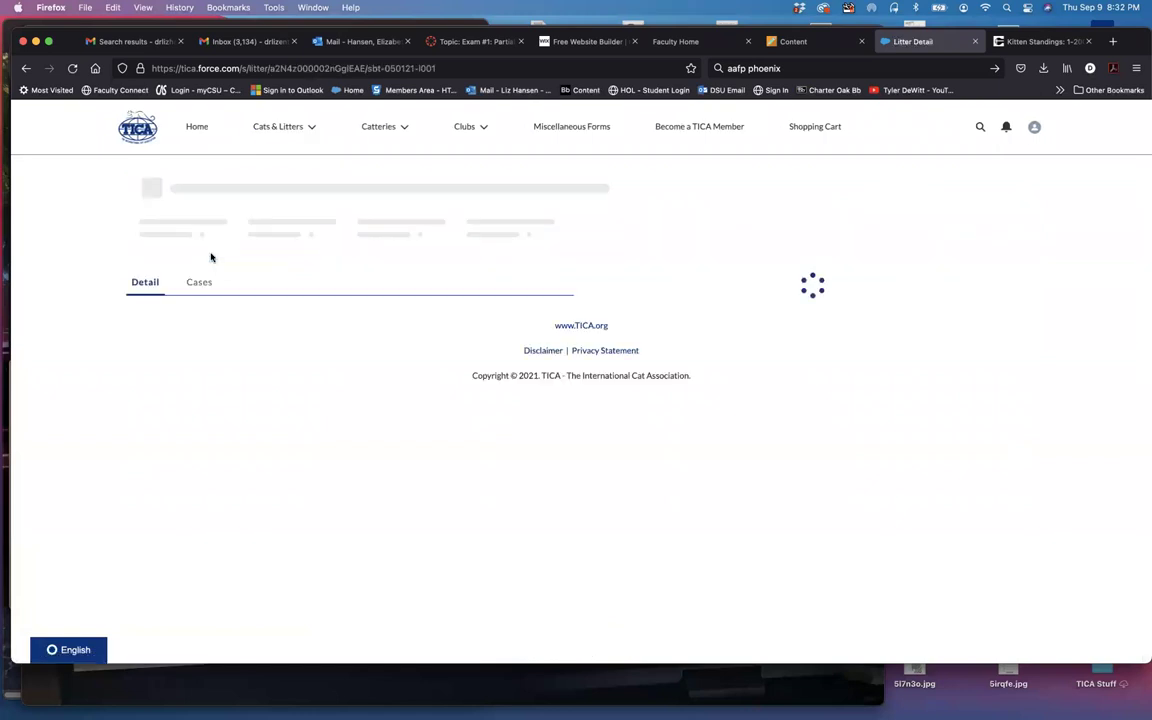
pyautogui.scroll(-1, 767, 392)
pyautogui.scroll(-2, 769, 393)
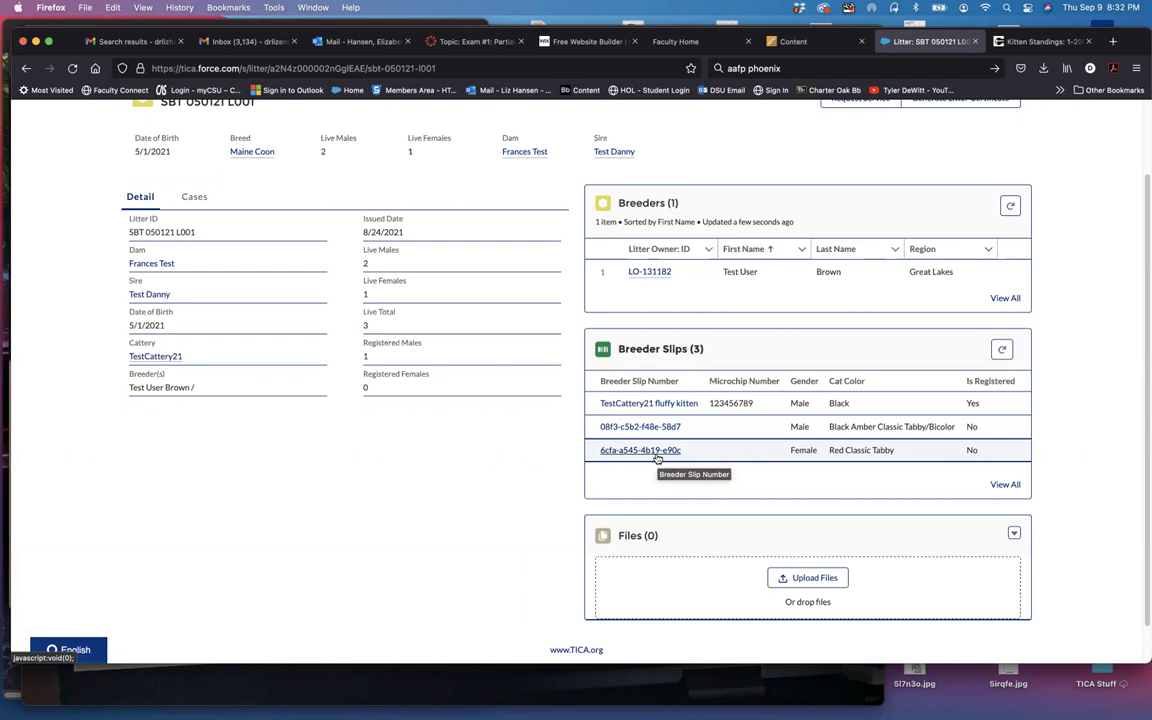
# Step: Open breeder slip 6cfa-a545-4b19-e90c and generate its breeder slip PDF
pyautogui.click(653, 451)
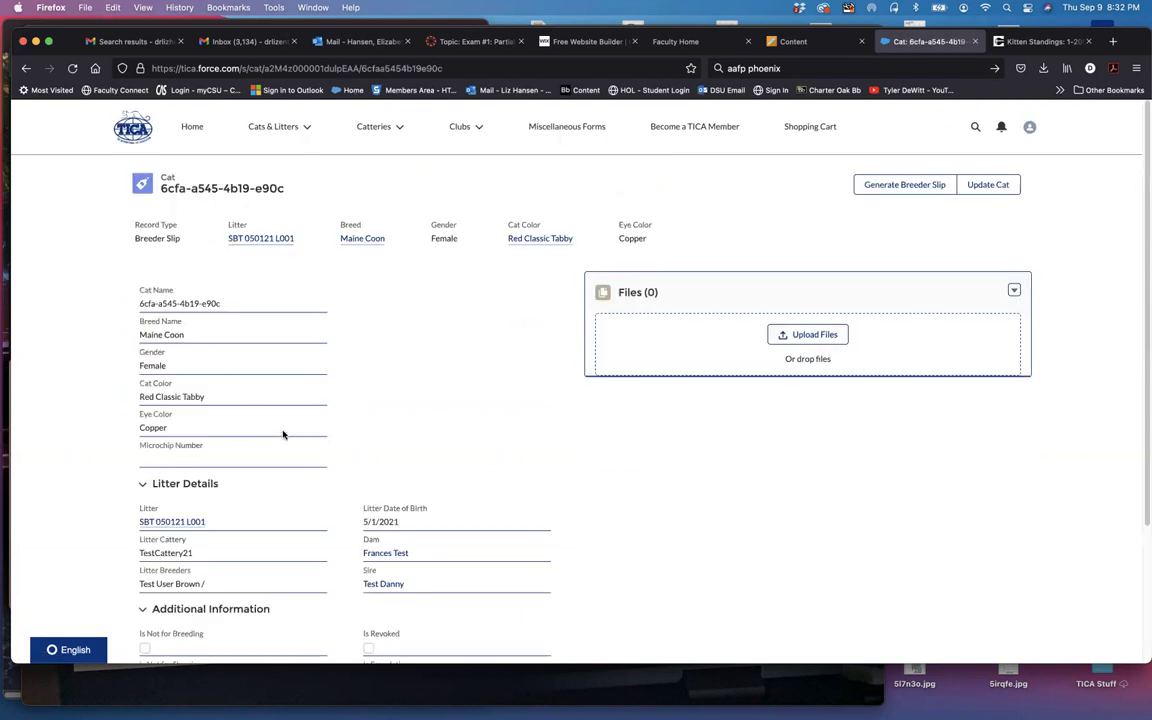
pyautogui.tripleClick(192, 186)
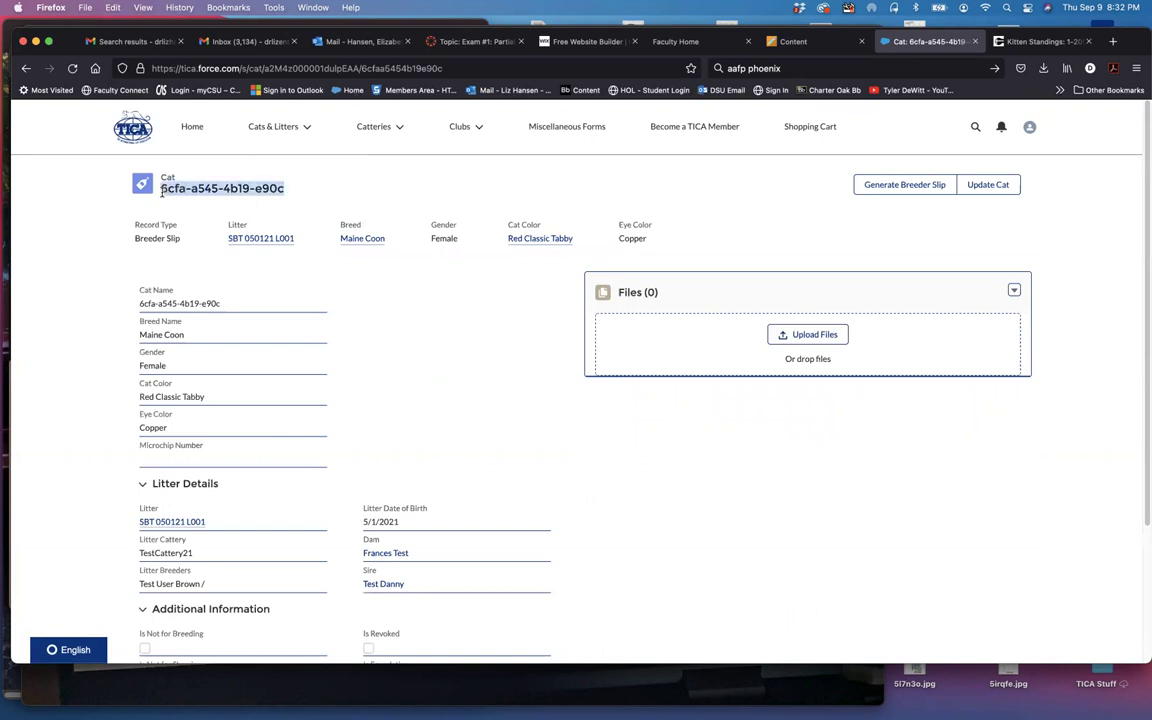
pyautogui.scroll(-2, 488, 478)
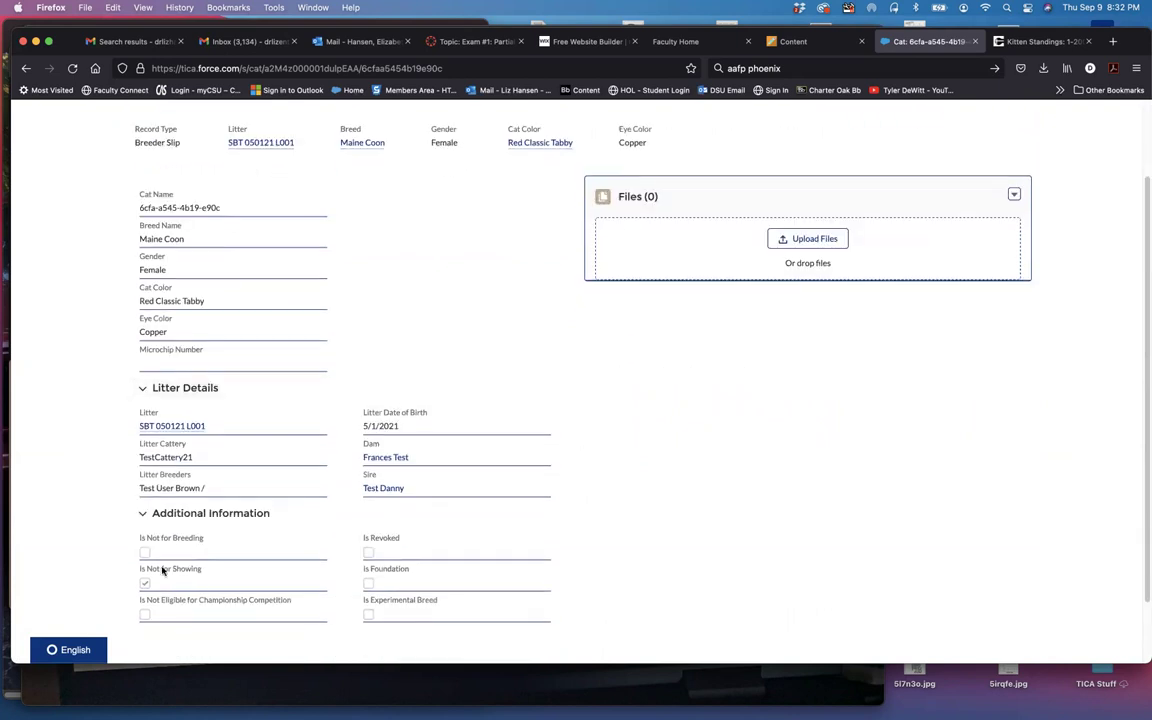
pyautogui.scroll(2, 643, 450)
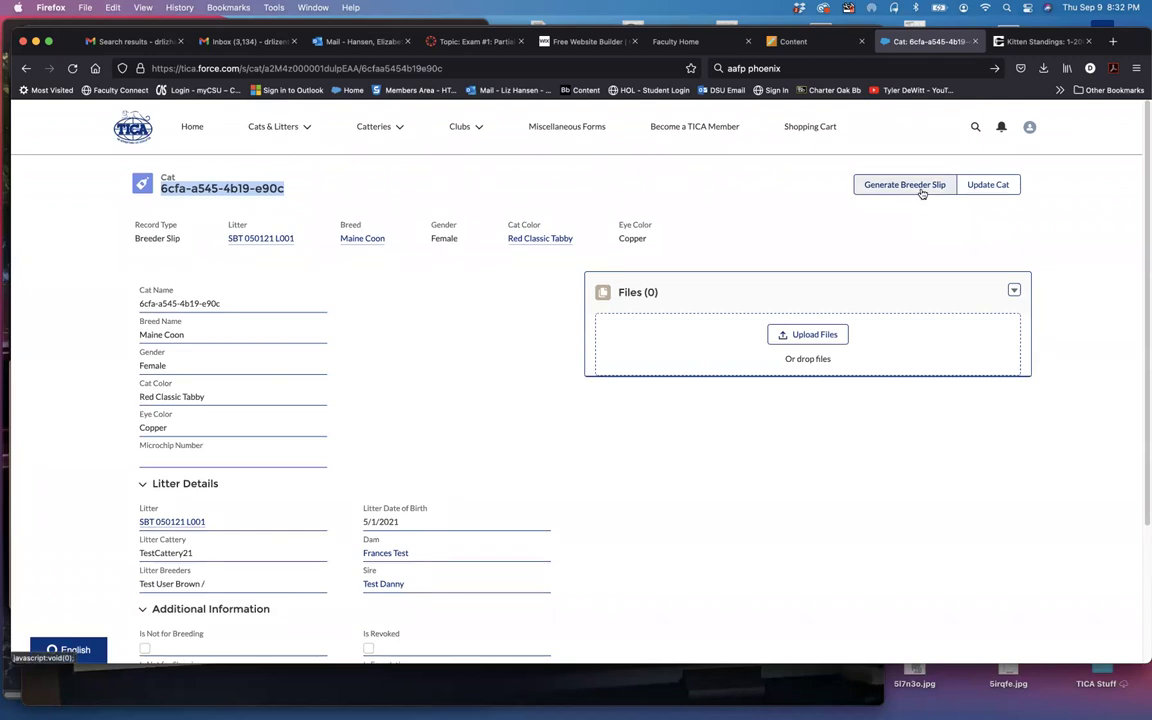
pyautogui.click(858, 185)
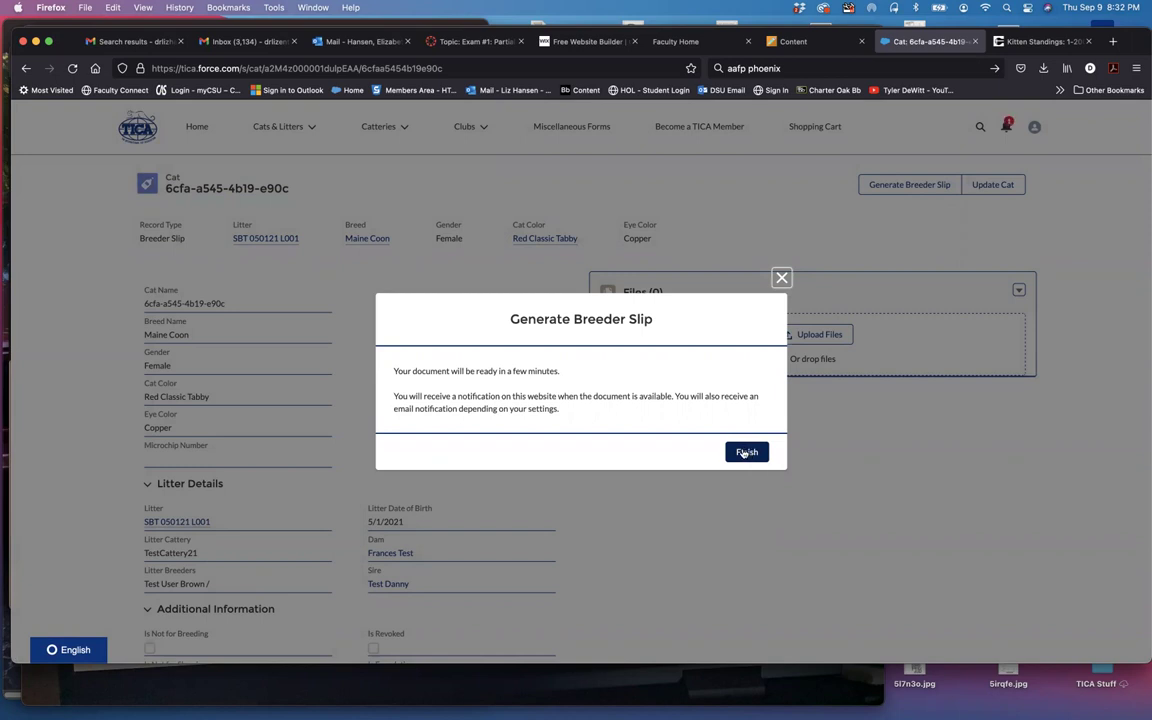
pyautogui.click(743, 452)
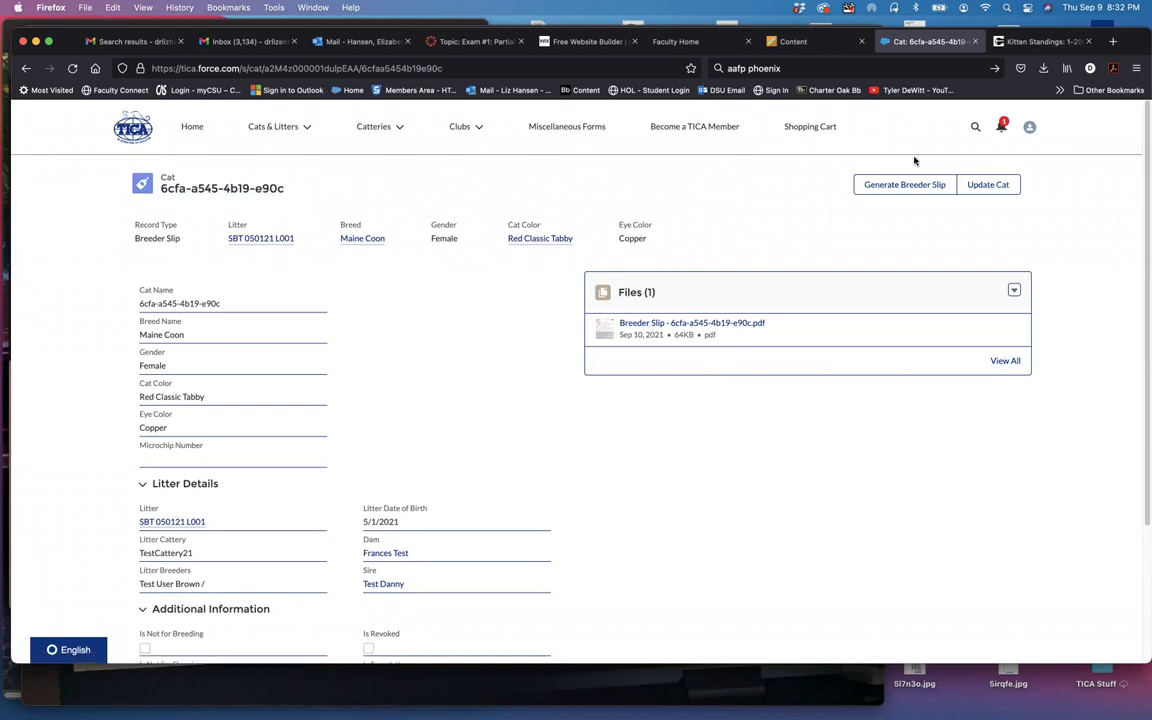
# Step: Preview and download the breeder slip PDF, then return to litter SBT 050121 L001
pyautogui.click(707, 326)
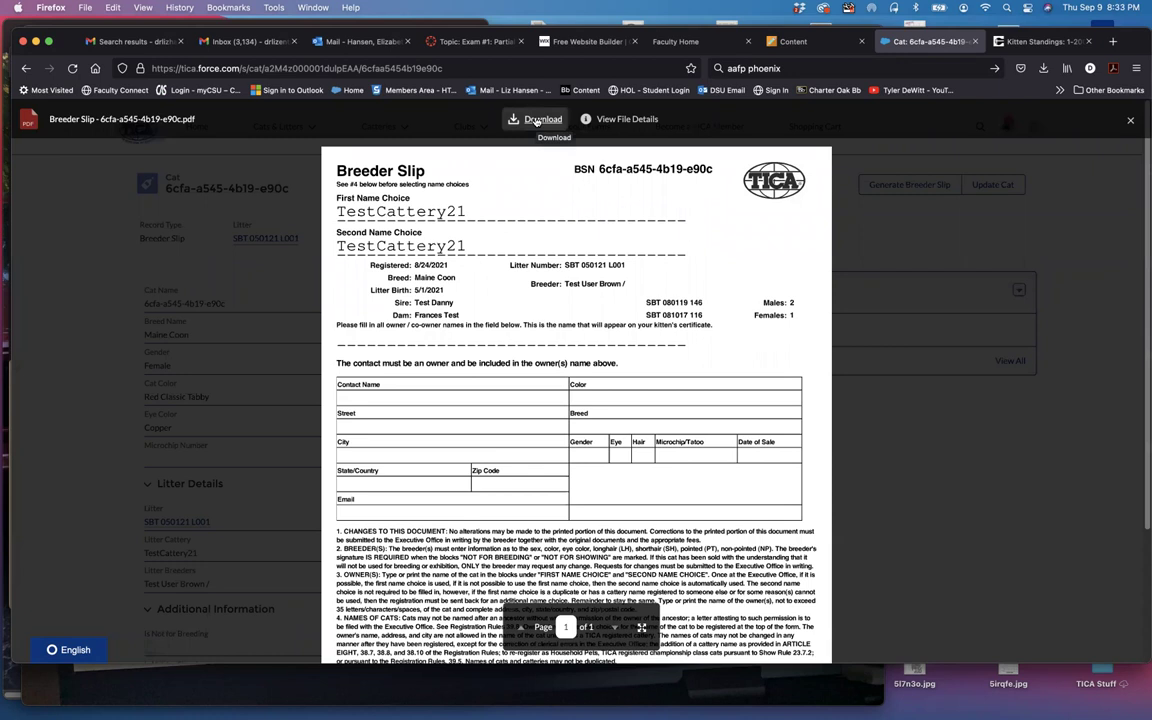
pyautogui.click(537, 120)
pyautogui.click(27, 69)
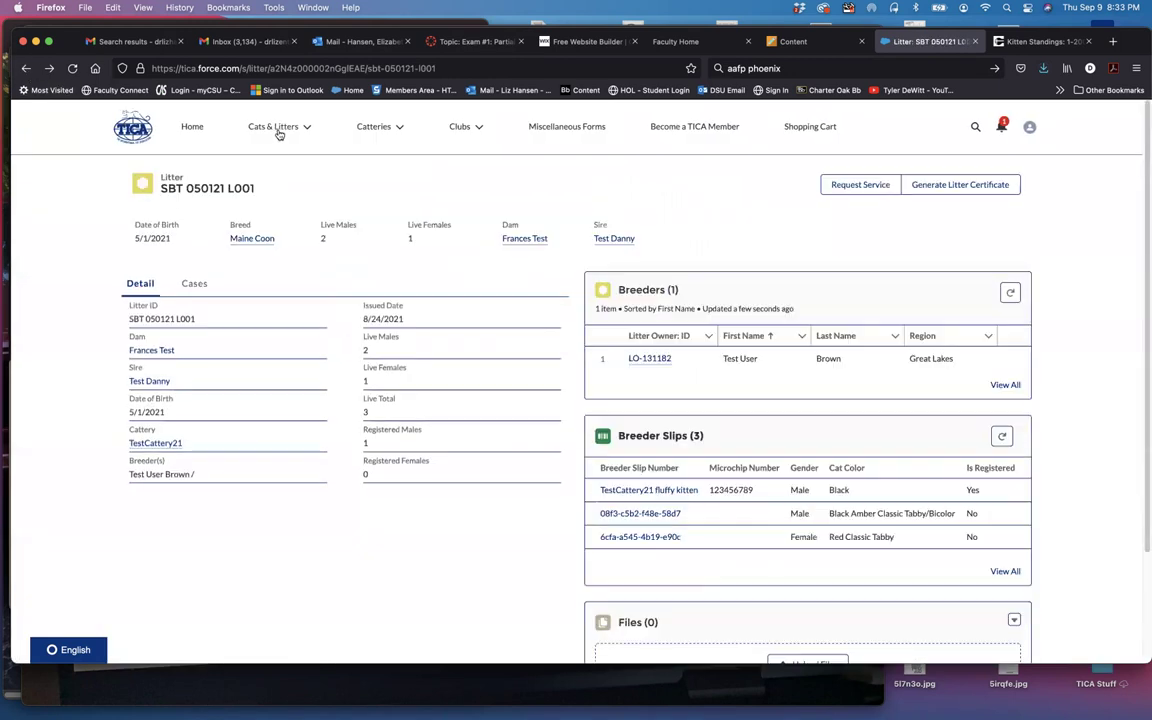
# Step: Go to Register a Cat and choose Register a Cat Using a Breeder Slip
pyautogui.click(279, 129)
pyautogui.click(278, 183)
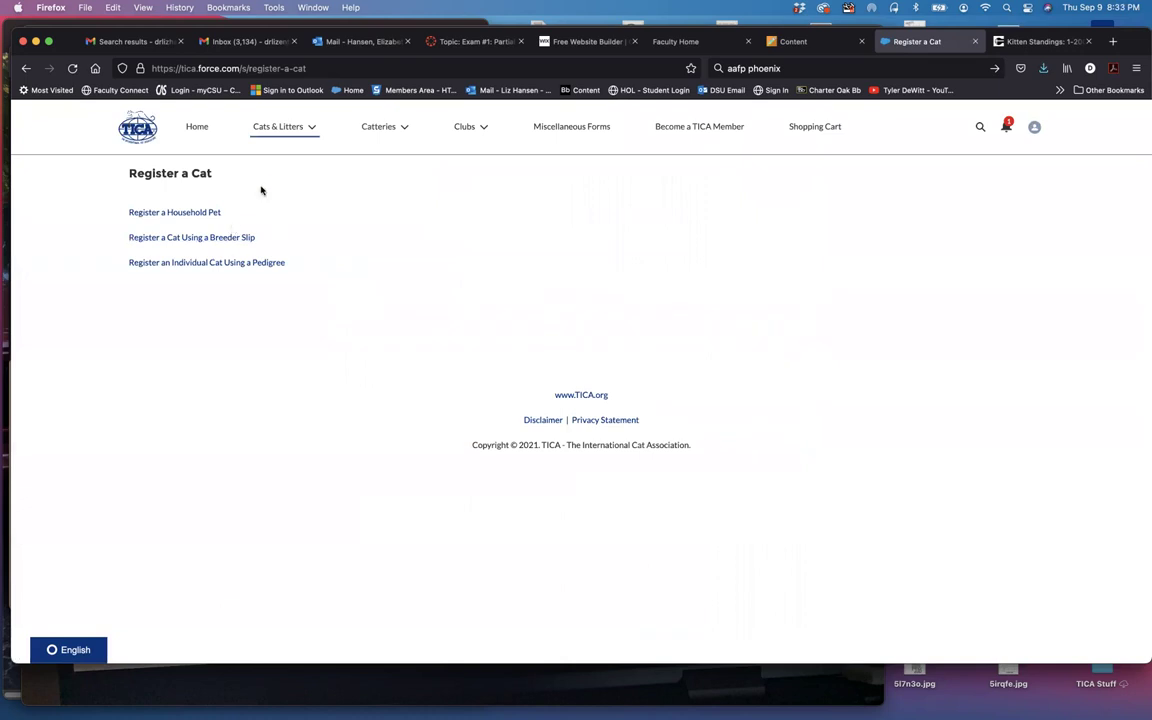
pyautogui.click(289, 131)
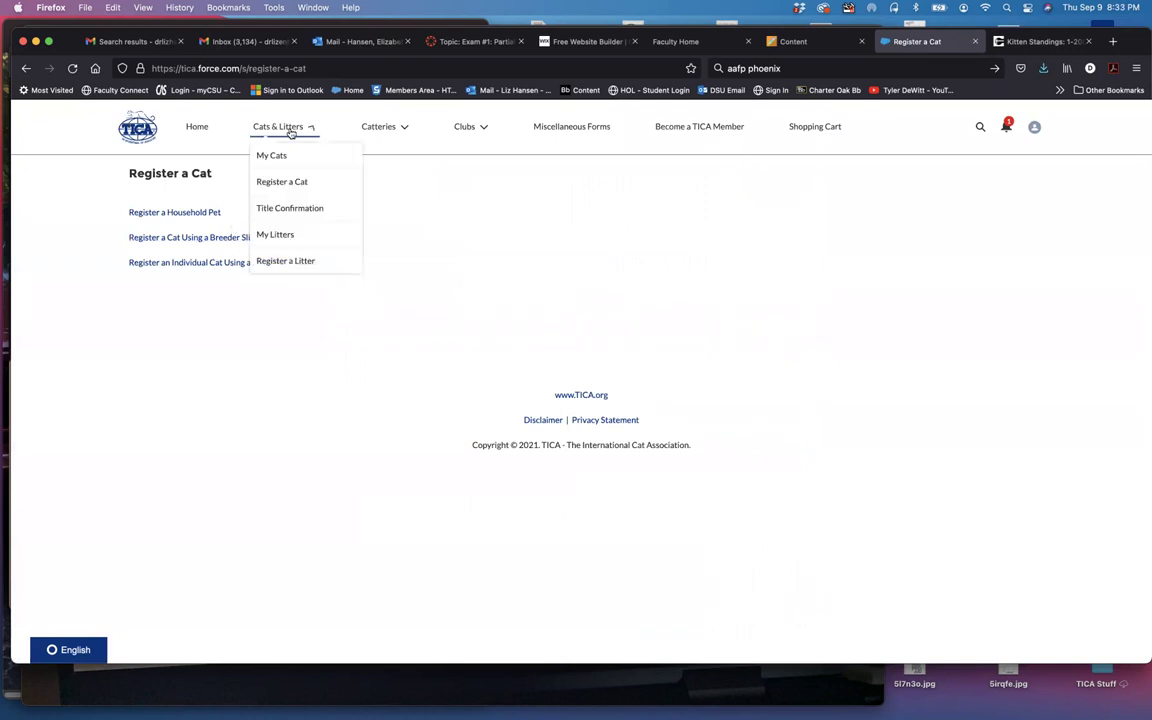
pyautogui.click(292, 184)
pyautogui.click(197, 127)
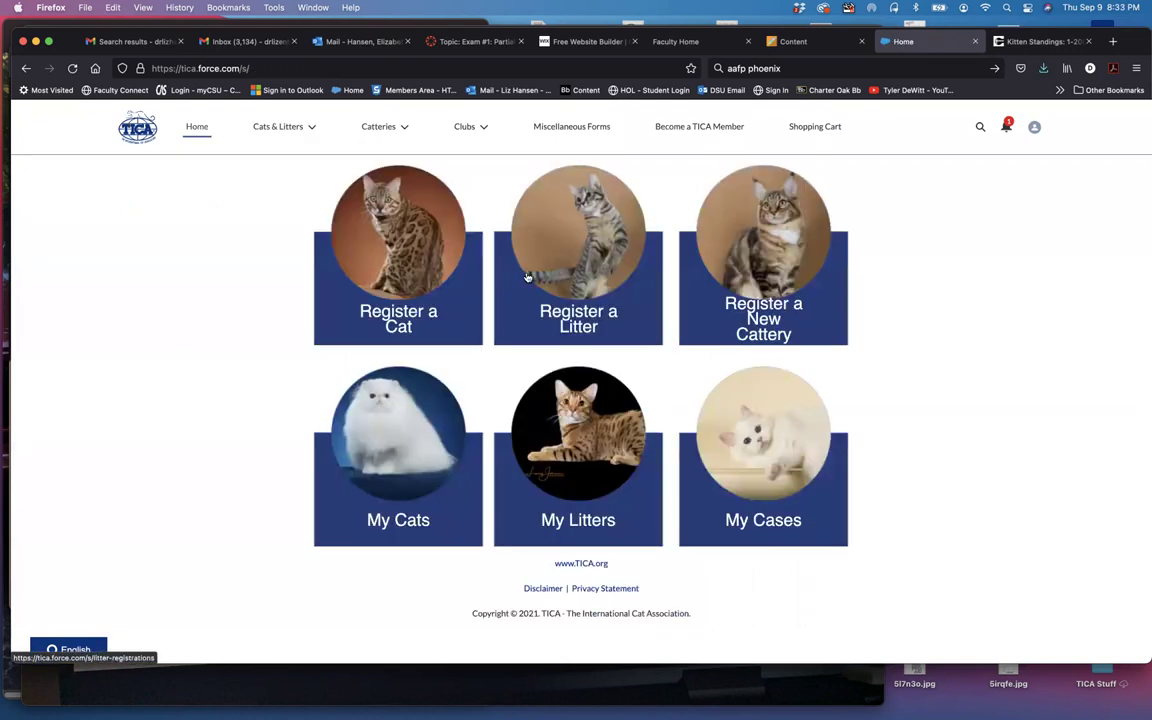
pyautogui.click(404, 237)
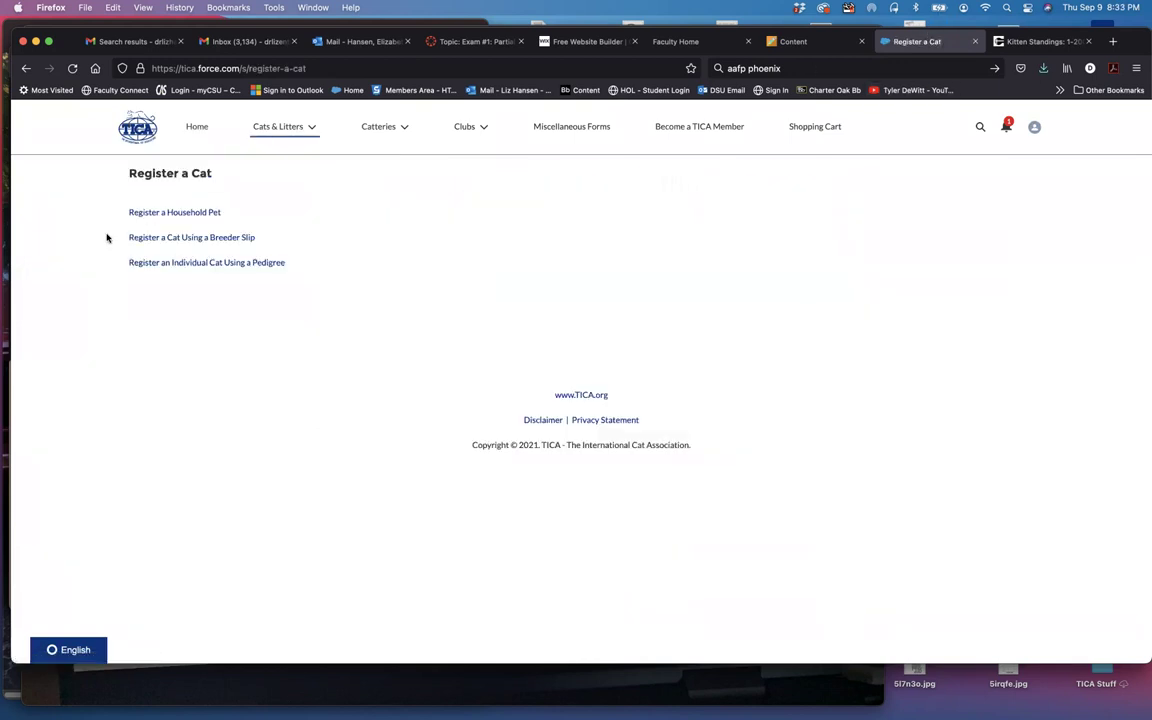
pyautogui.click(204, 240)
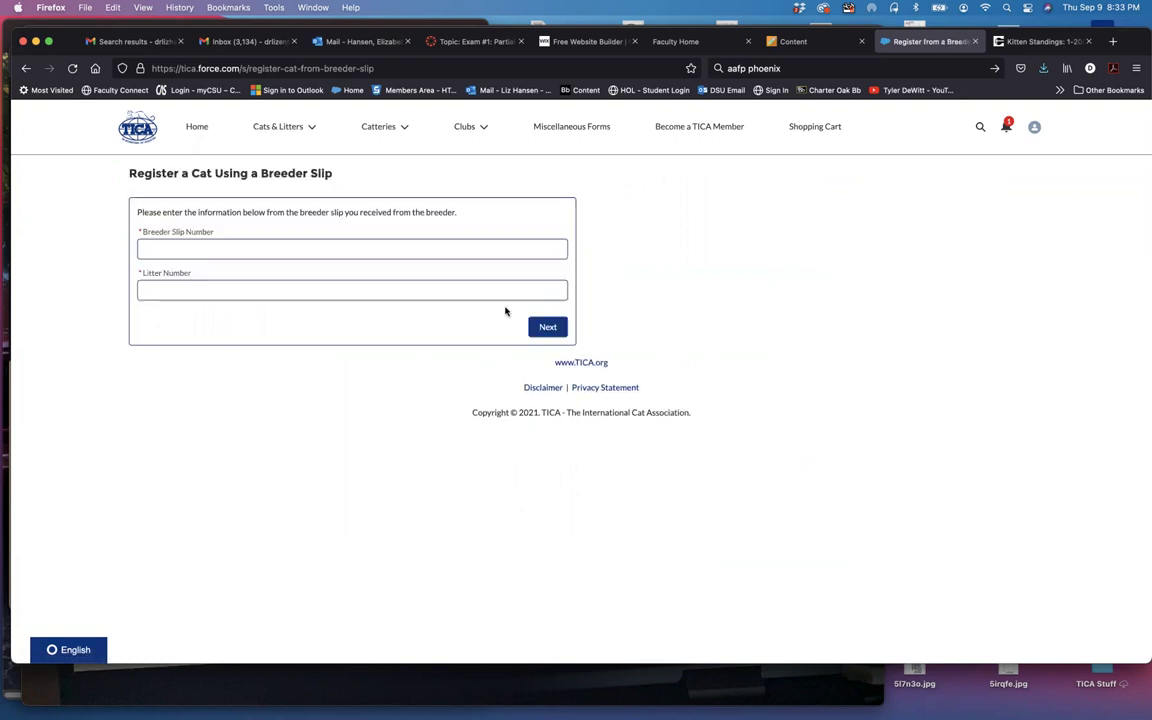
# Step: Open the downloaded breeder slip PDF in Acrobat from the browser's downloads
pyautogui.click(1042, 68)
pyautogui.click(870, 102)
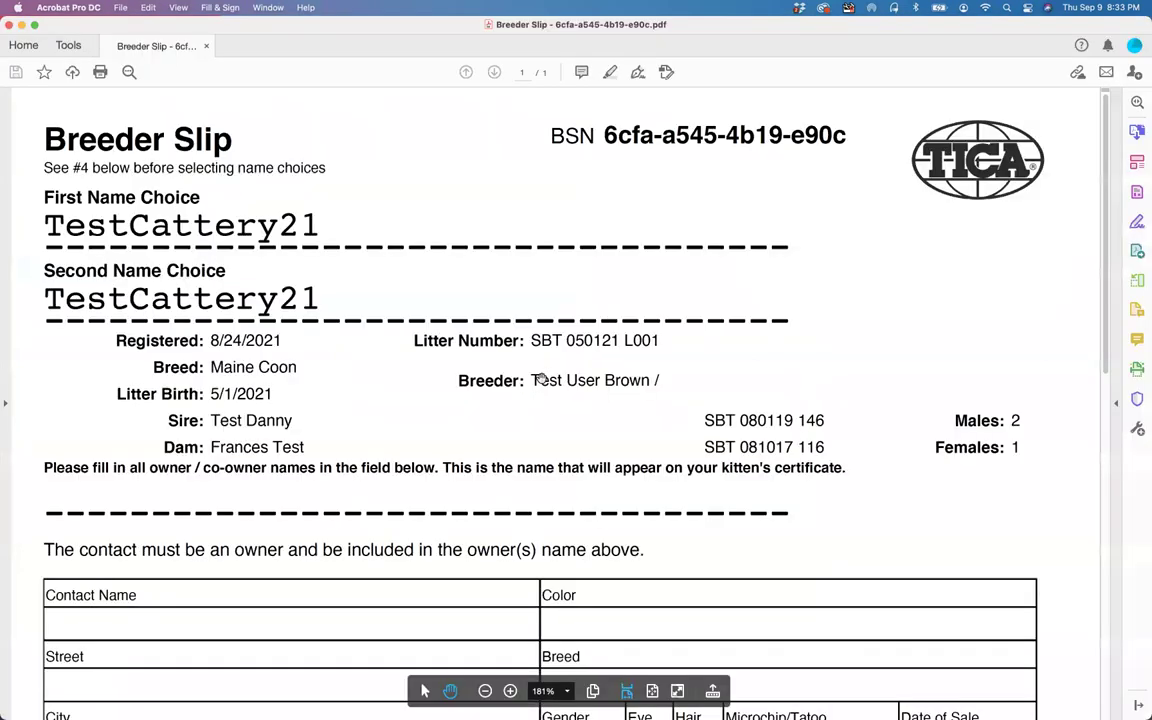
pyautogui.press('super+Tab')
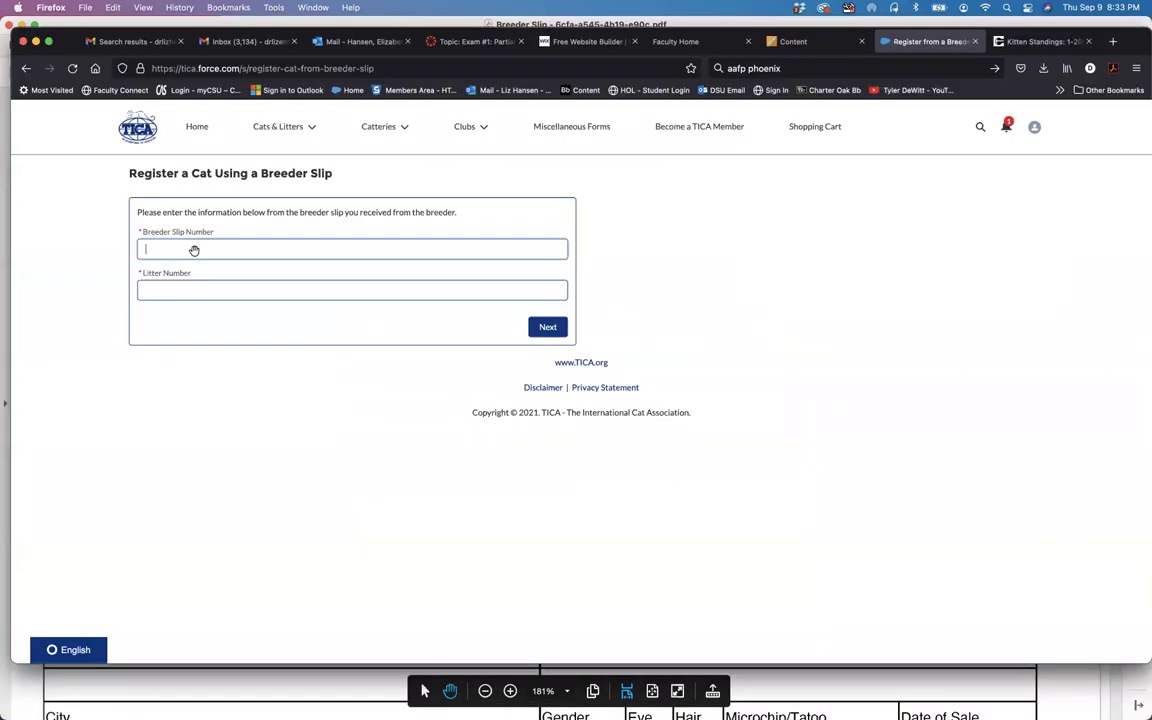
pyautogui.press('super+Tab')
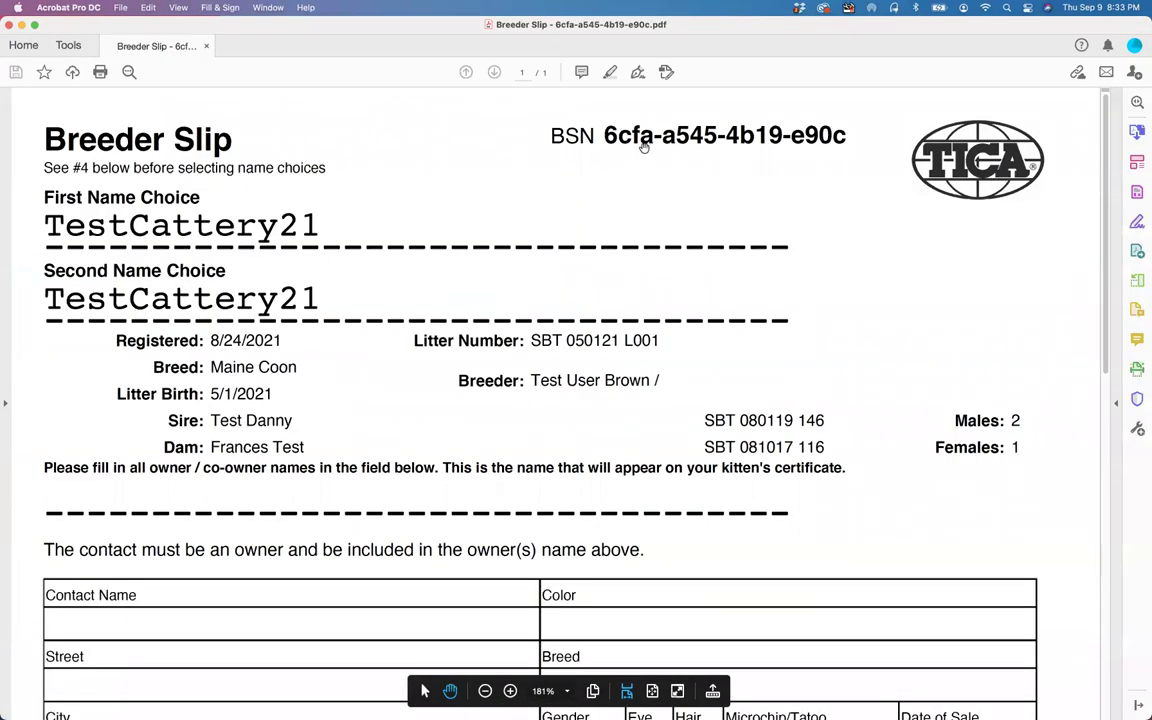
pyautogui.click(1137, 161)
pyautogui.moveTo(522, 158); pyautogui.dragTo(738, 157)
pyautogui.press('super+c')
pyautogui.press('super+Tab')
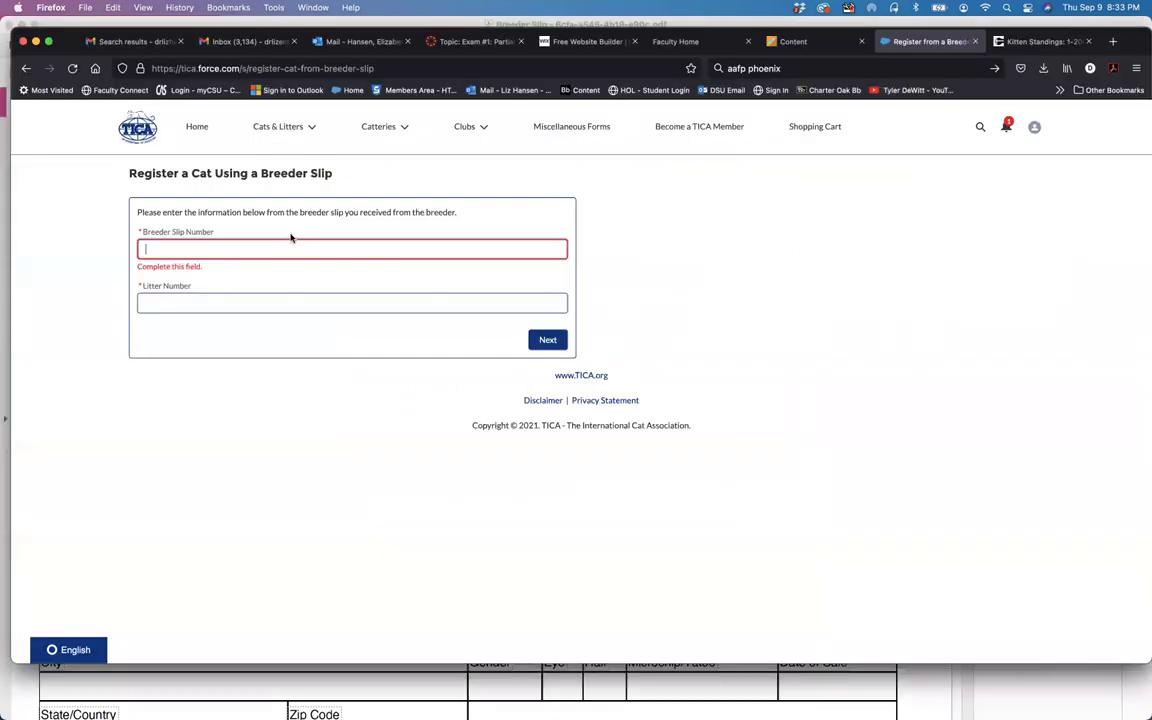
pyautogui.click(285, 247)
pyautogui.press('super+v')
# Step: Copy litter number SBT 050121 L001 from the PDF into the Litter Number field
pyautogui.click(234, 303)
pyautogui.press('super+Tab')
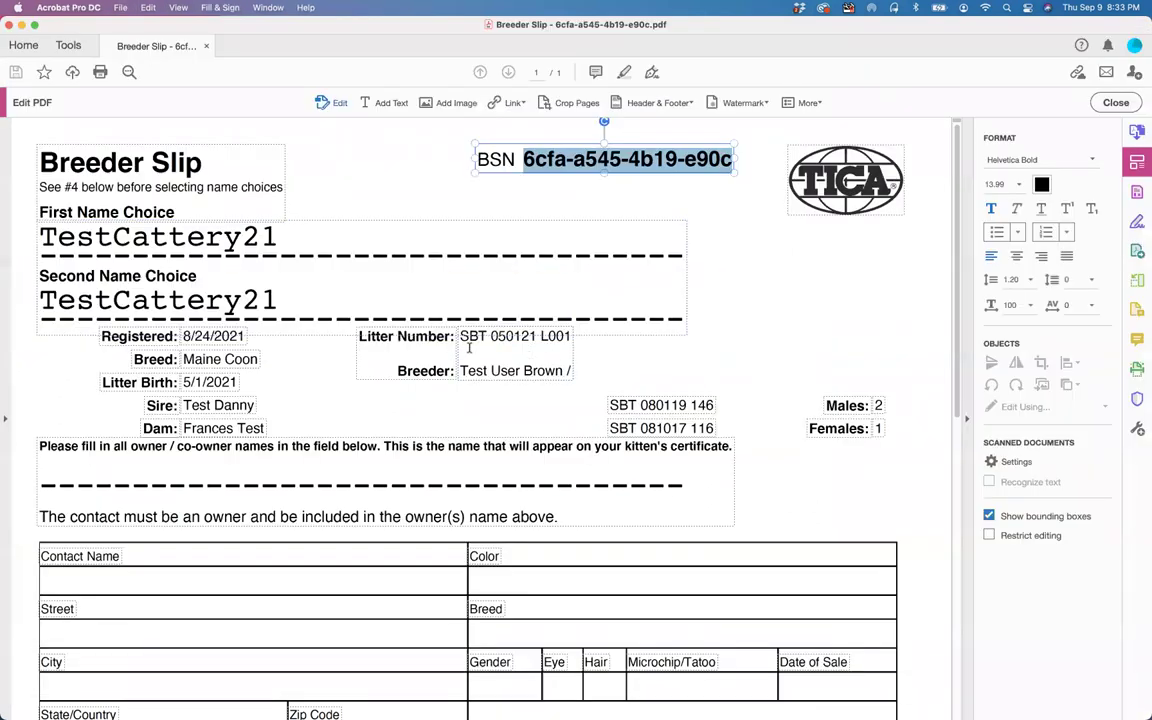
pyautogui.moveTo(459, 337); pyautogui.dragTo(571, 337)
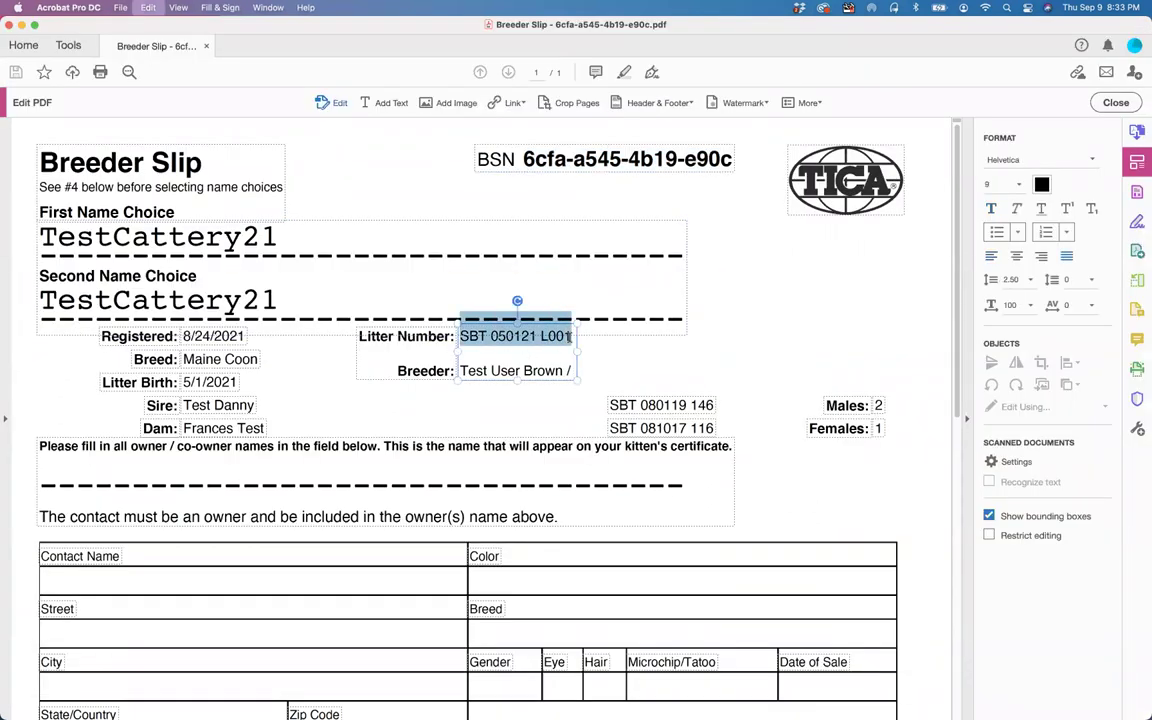
pyautogui.press('super+c')
pyautogui.press('super+Tab')
pyautogui.press('super+v')
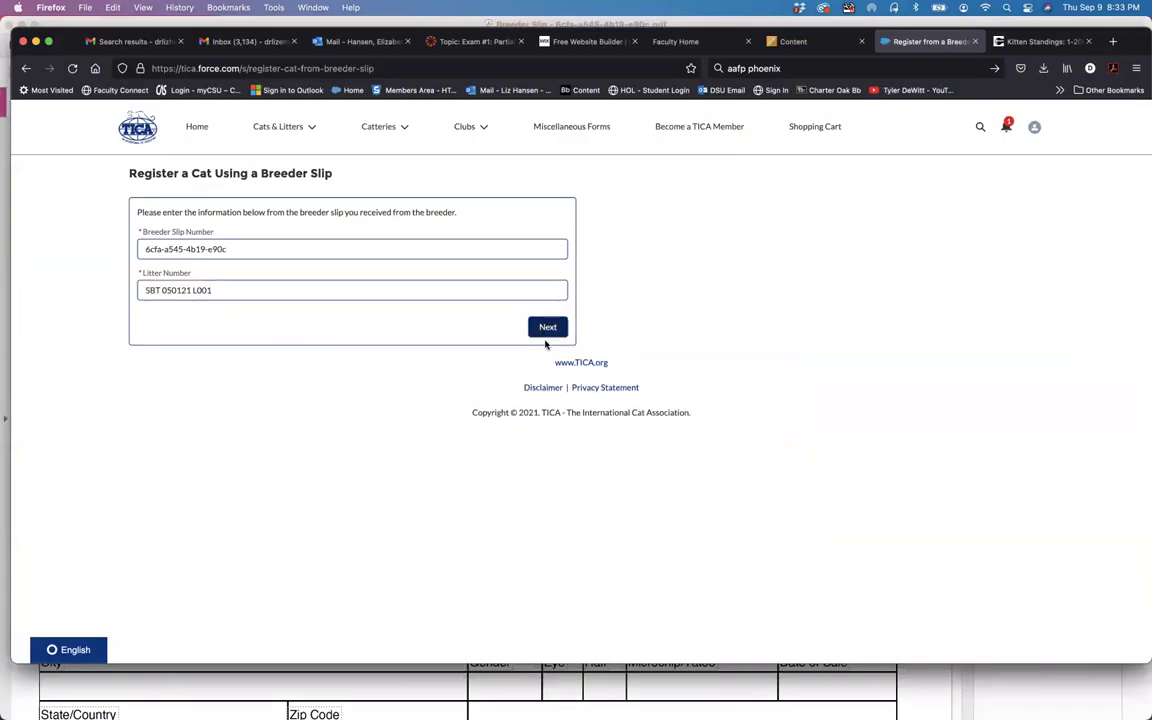
# Step: Submit slip 6cfa-a545-4b19-e90c and litter SBT 050121 L001 to reach Review Litter Data
pyautogui.click(548, 327)
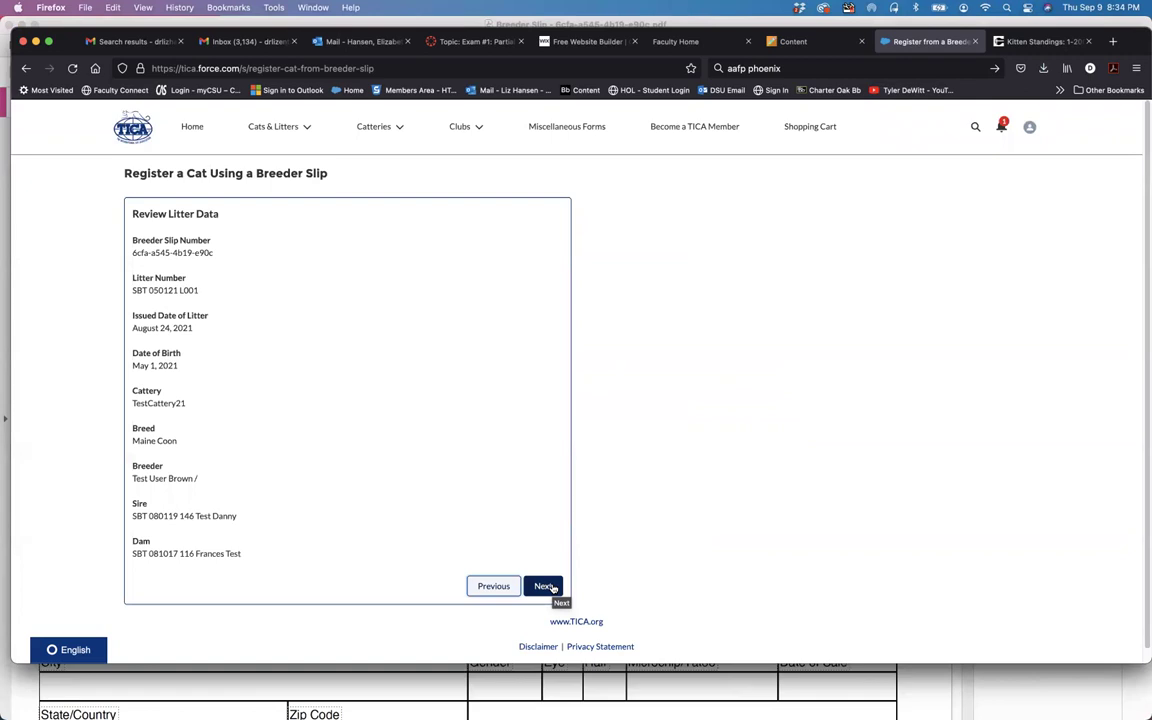
# Step: Accept the litter data, then set Blue eyes, Female (Spayed), a microchip number and sale date Sep 9, 2021
pyautogui.click(545, 586)
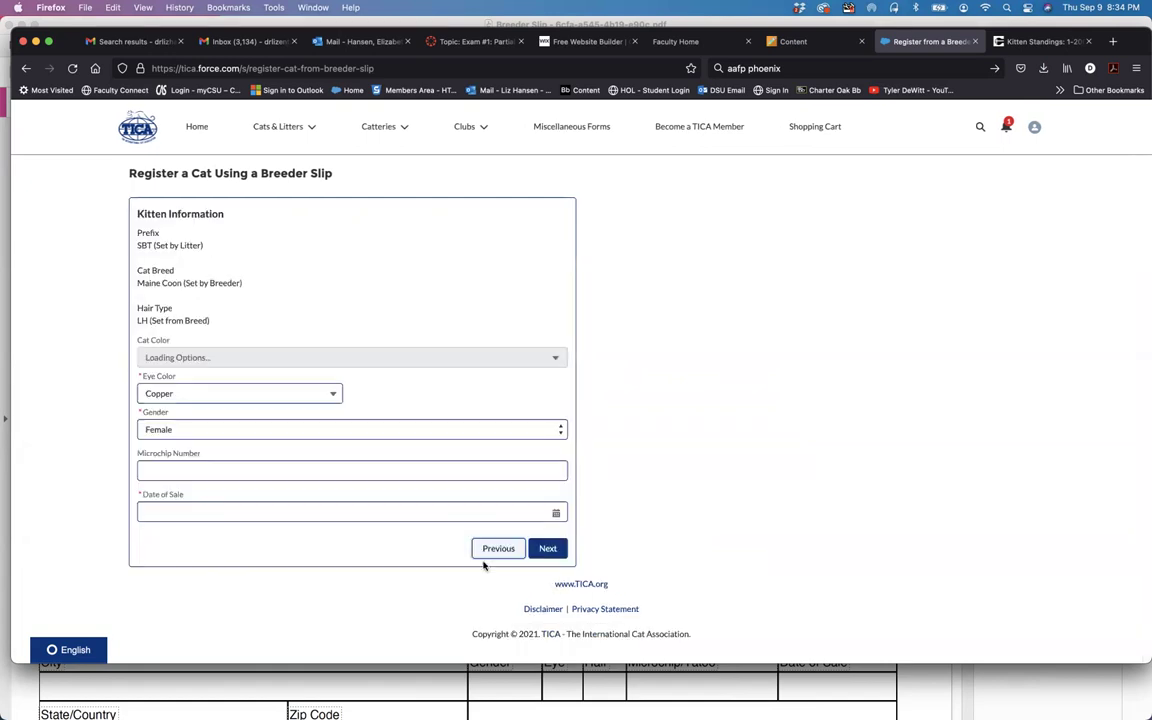
pyautogui.click(242, 392)
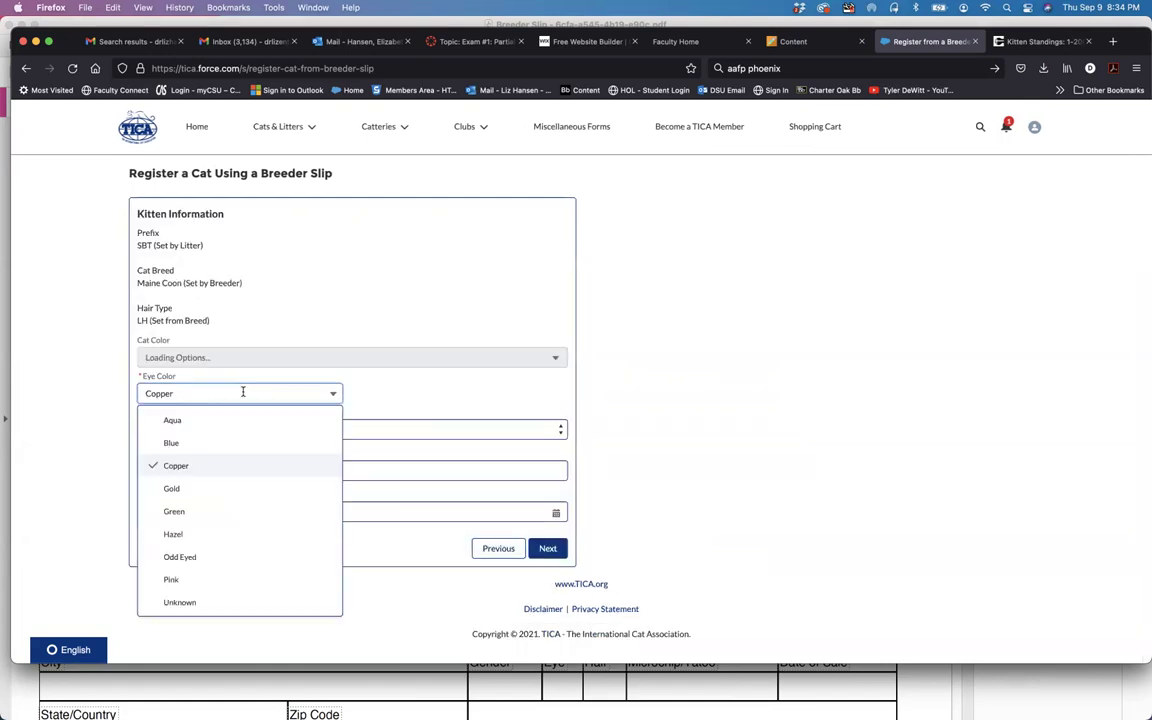
pyautogui.click(170, 442)
pyautogui.click(166, 441)
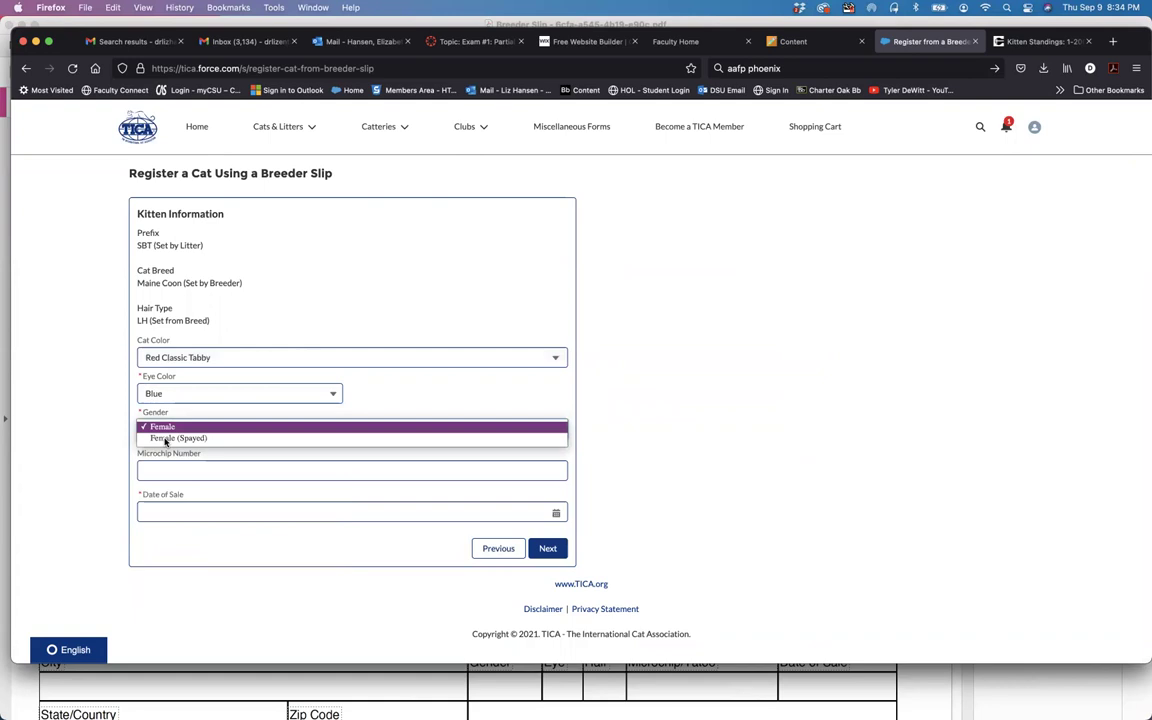
pyautogui.click(186, 438)
pyautogui.click(242, 470)
pyautogui.write('12345678')
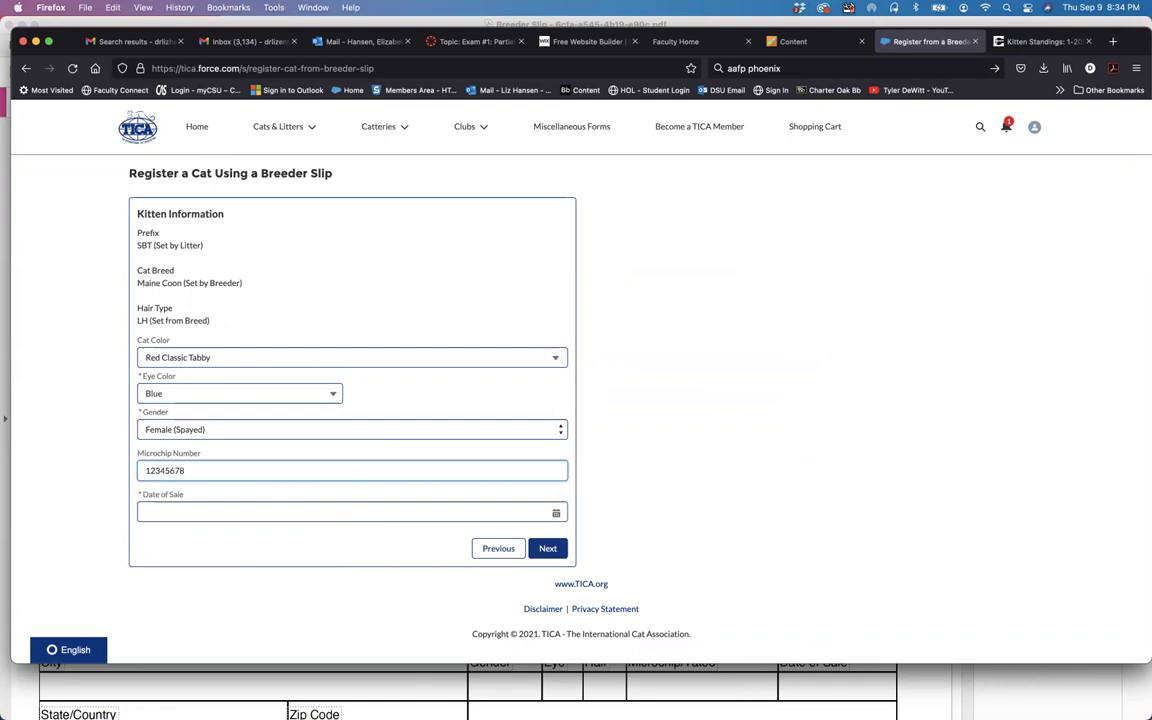
pyautogui.write('90')
pyautogui.click(556, 513)
pyautogui.click(503, 364)
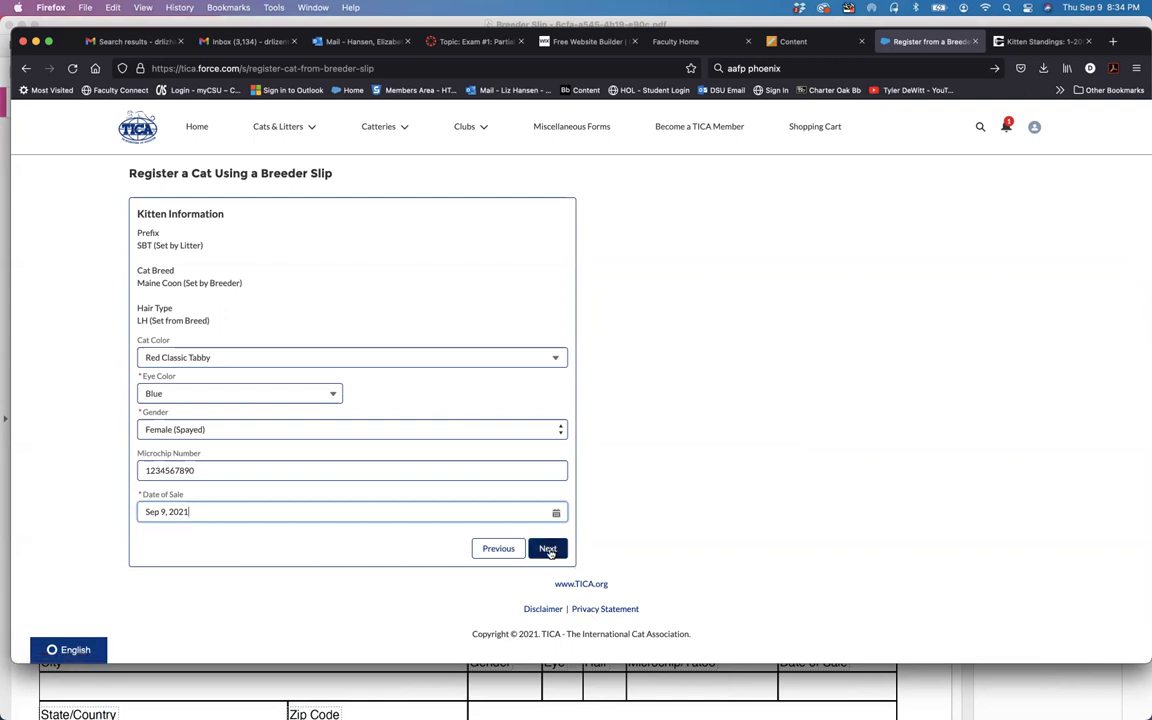
# Step: Start adding a co-owner, then back out and reopen the Register a Cat Using a Breeder Slip form
pyautogui.click(550, 550)
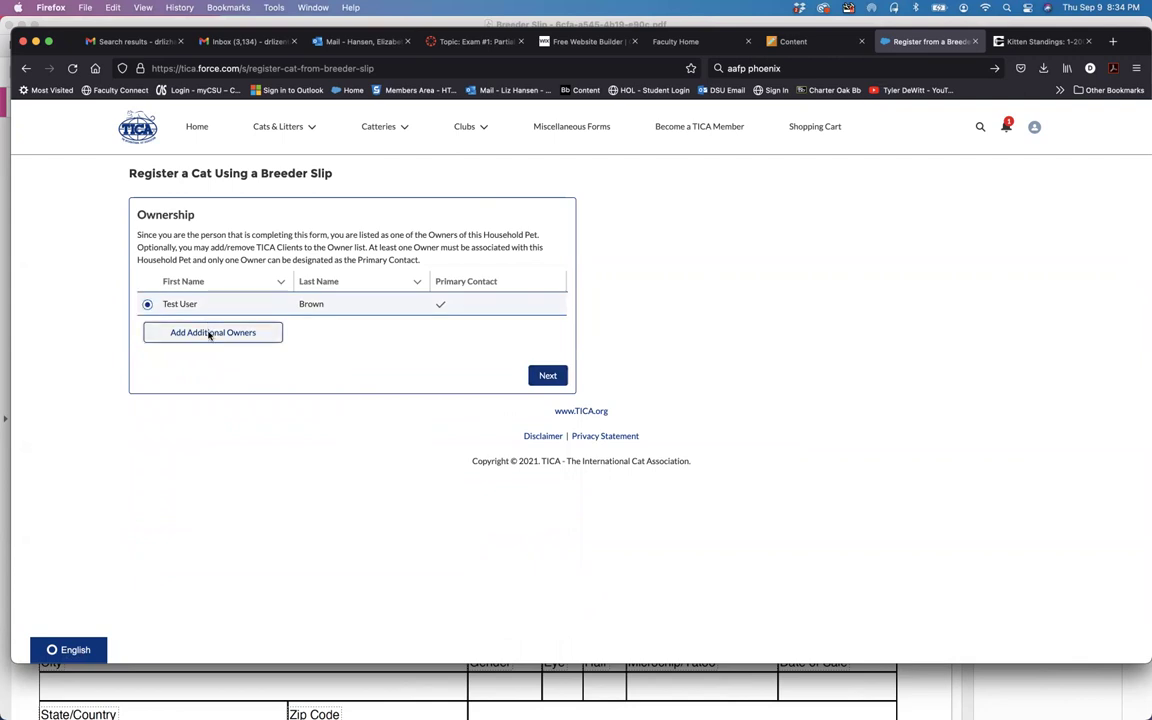
pyautogui.click(208, 333)
pyautogui.click(214, 269)
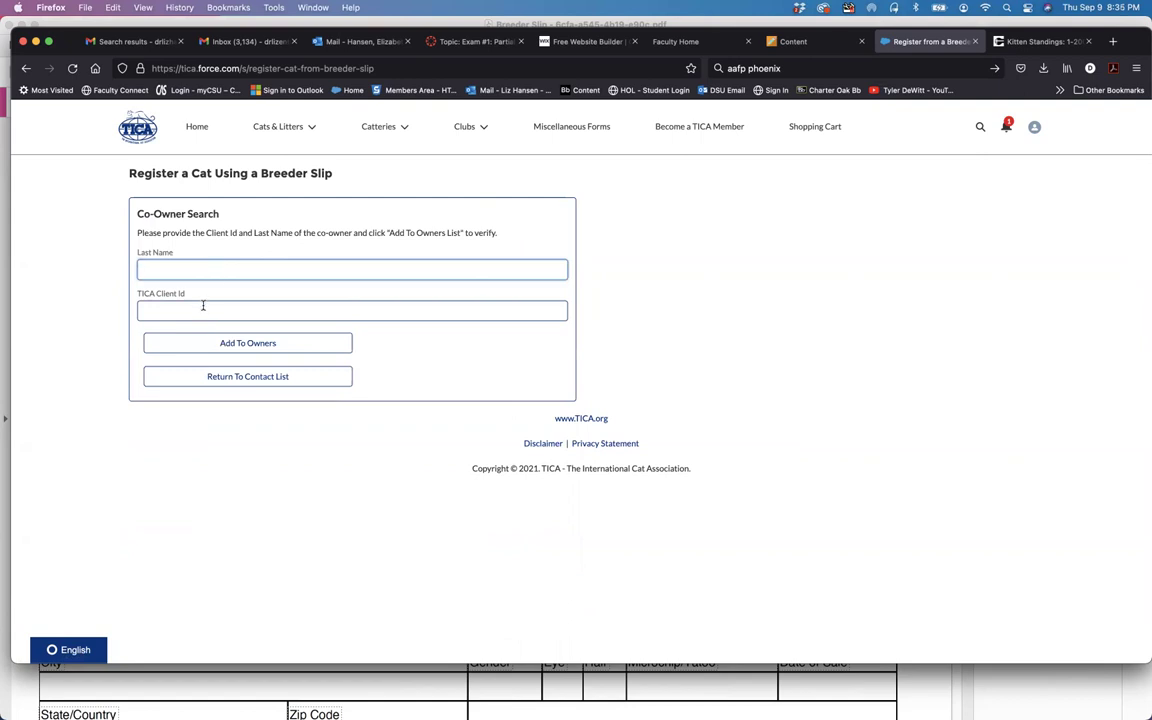
pyautogui.click(26, 69)
pyautogui.click(193, 238)
# Step: Paste litter number SBT 050121 L001 and the slip's BSN into the form and submit
pyautogui.click(285, 249)
pyautogui.click(267, 288)
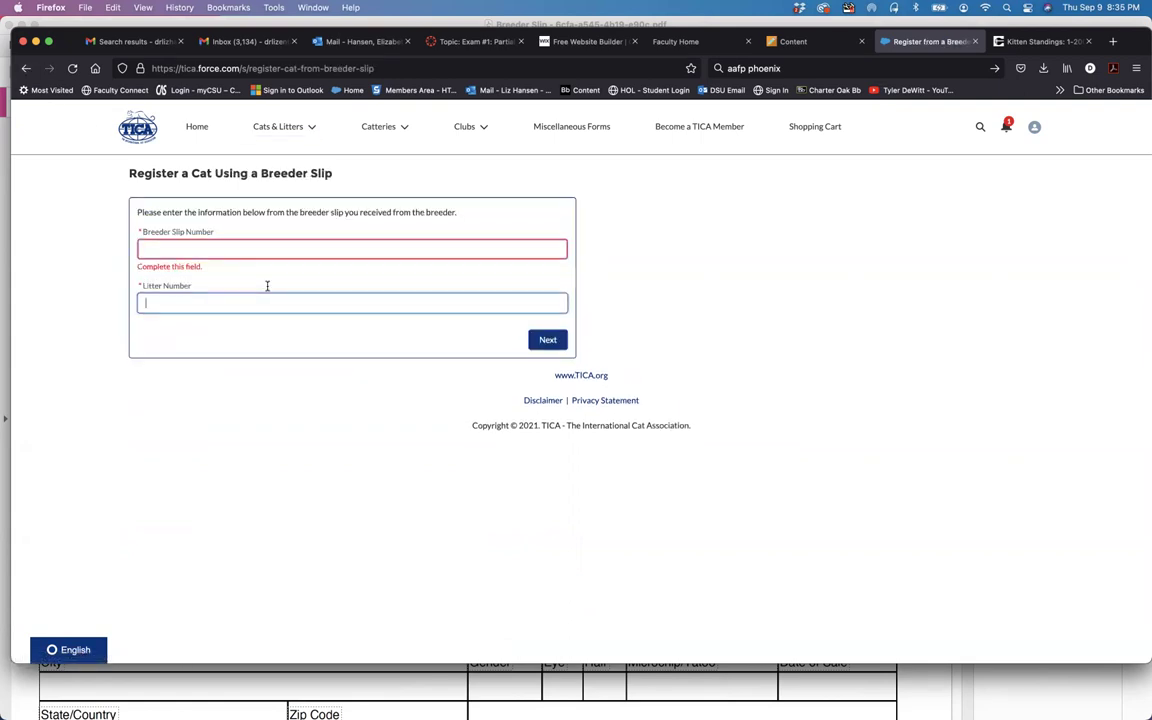
pyautogui.press('super+v')
pyautogui.press('super+Tab')
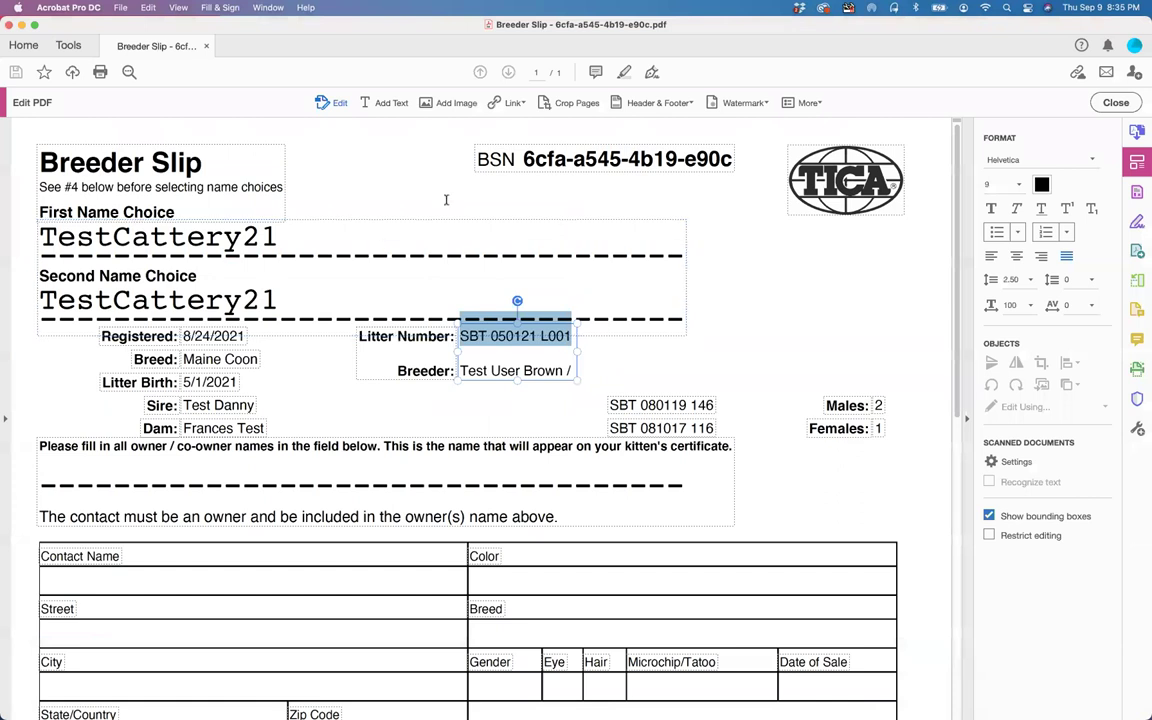
pyautogui.moveTo(522, 158); pyautogui.dragTo(745, 159)
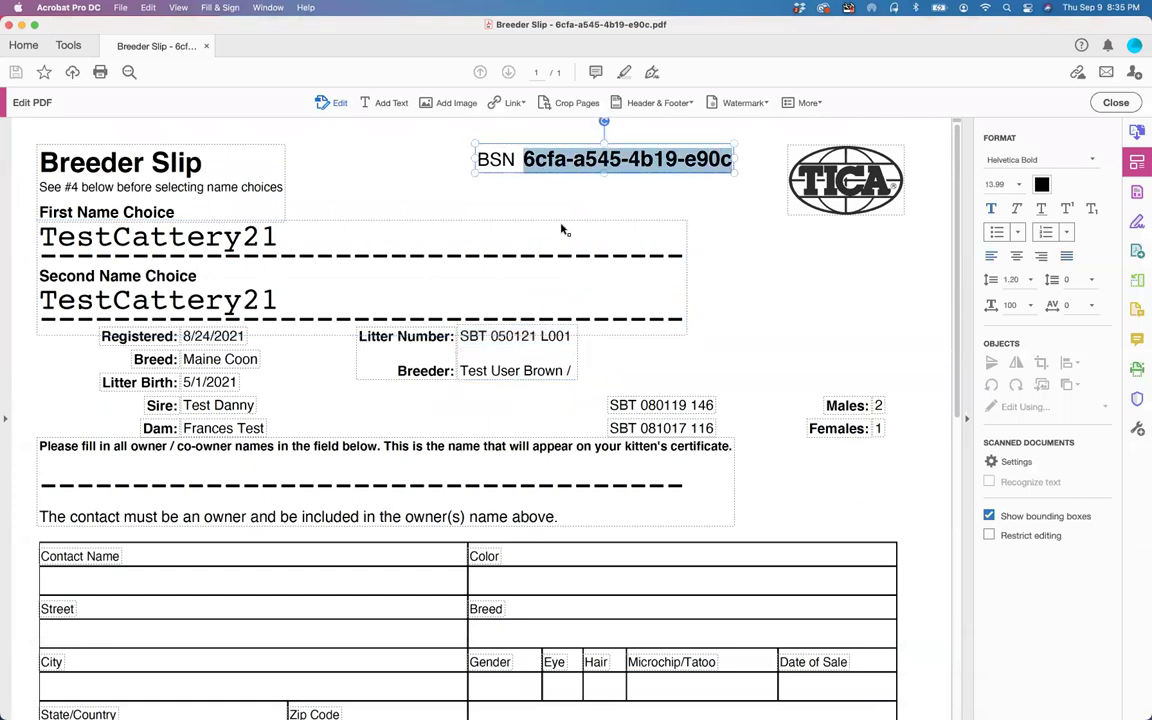
pyautogui.press('super+Tab')
pyautogui.click(221, 249)
pyautogui.press('super+v')
pyautogui.click(560, 338)
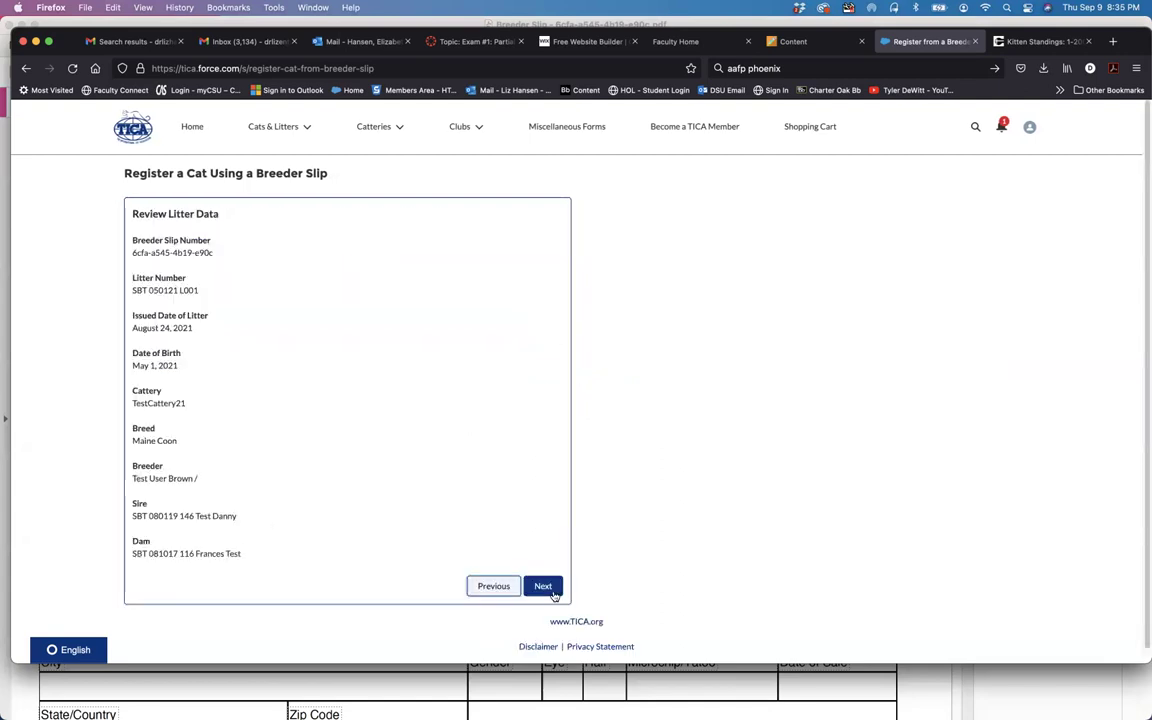
# Step: Accept the litter data, change the sale date to Sep 1, 2021, and select the listed owner
pyautogui.click(549, 589)
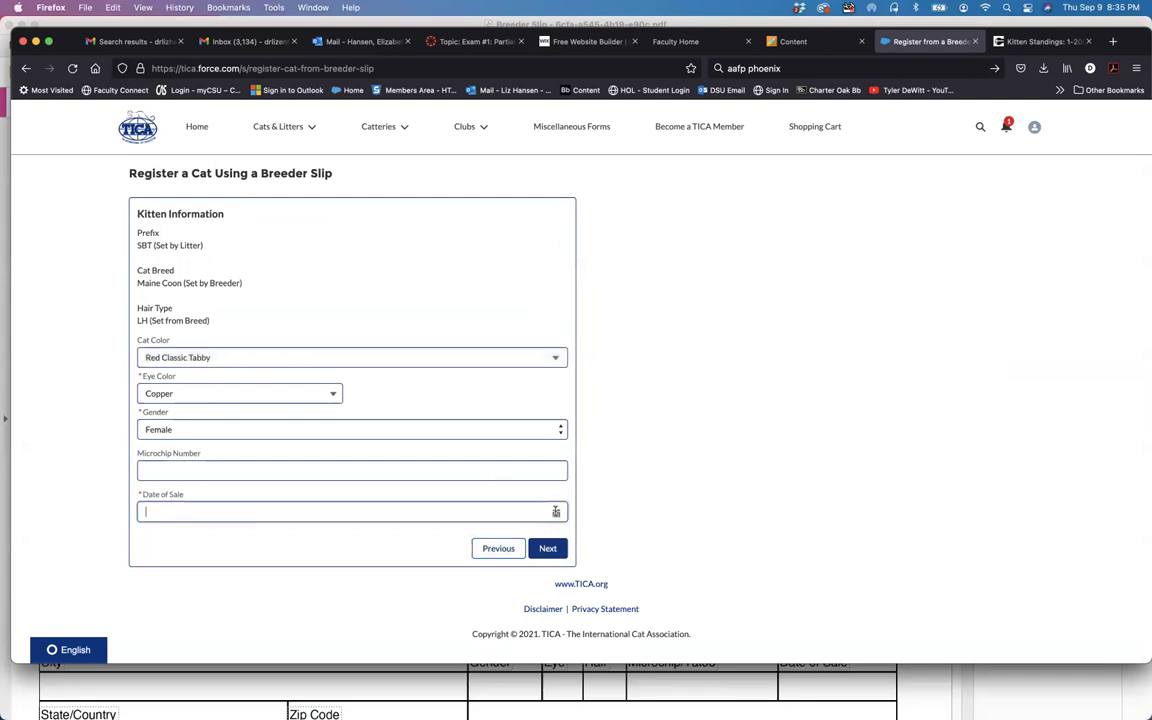
pyautogui.click(540, 517)
pyautogui.click(480, 340)
pyautogui.click(547, 548)
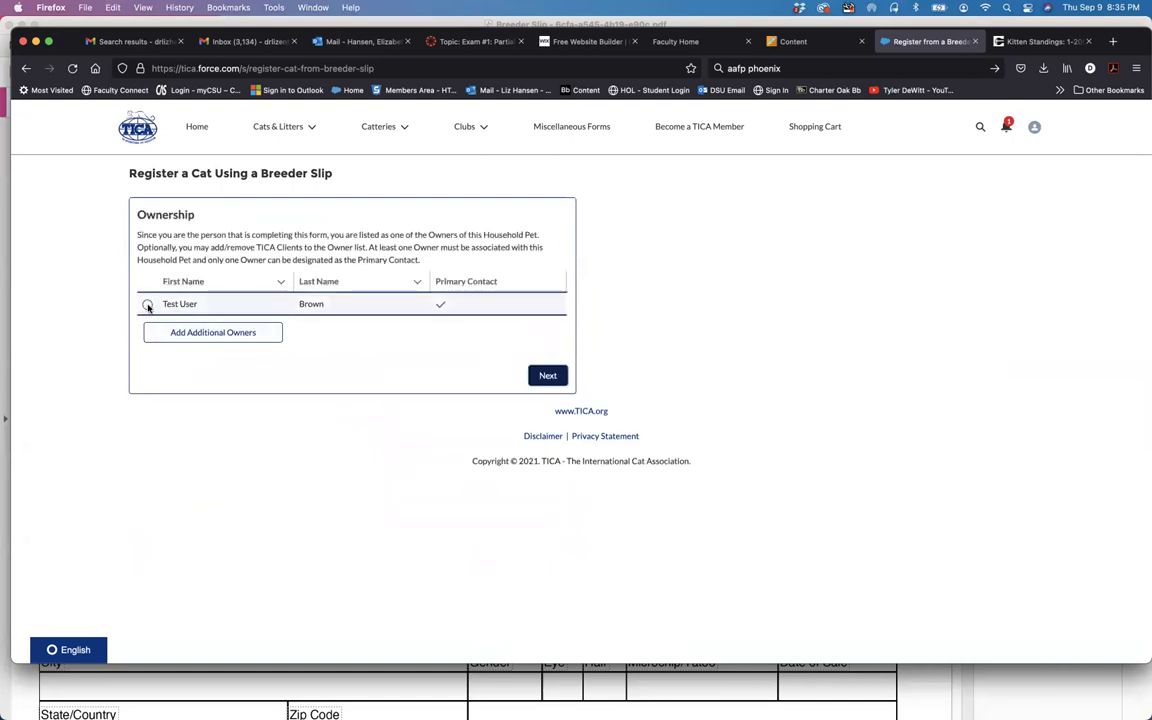
pyautogui.click(147, 303)
pyautogui.click(549, 378)
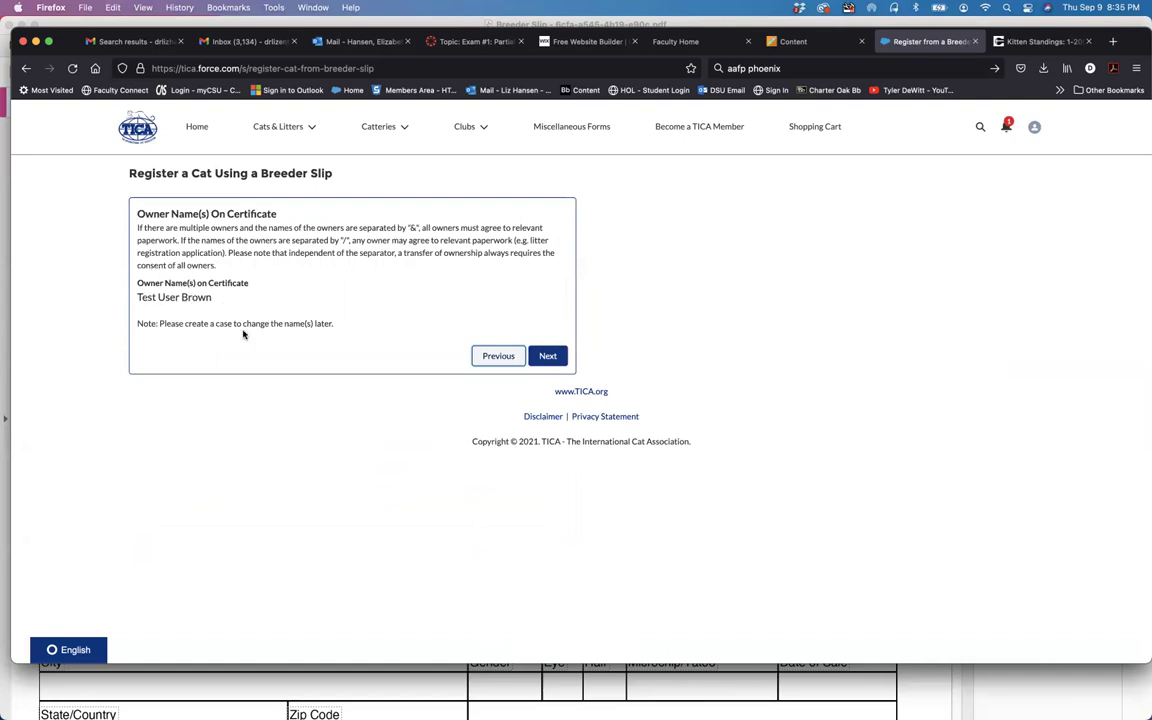
# Step: Request 'test kitten 124' with suffix 'of newcattery' and verify it; it fails for length and the word TEST
pyautogui.click(549, 357)
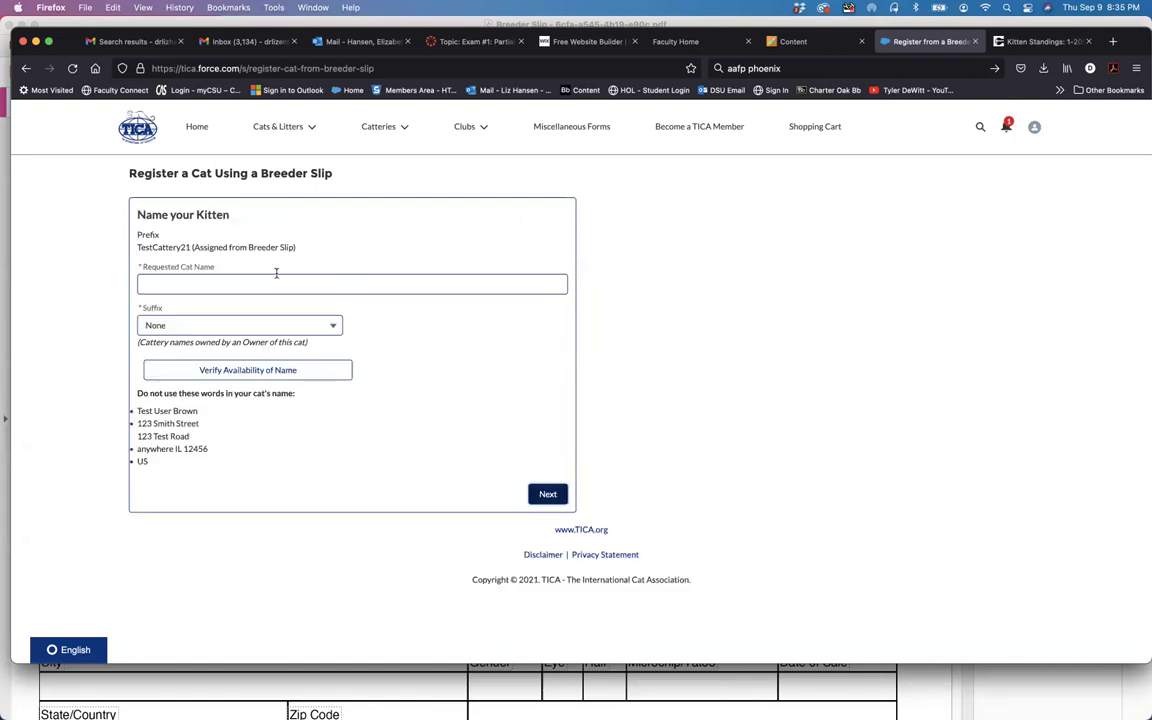
pyautogui.click(266, 283)
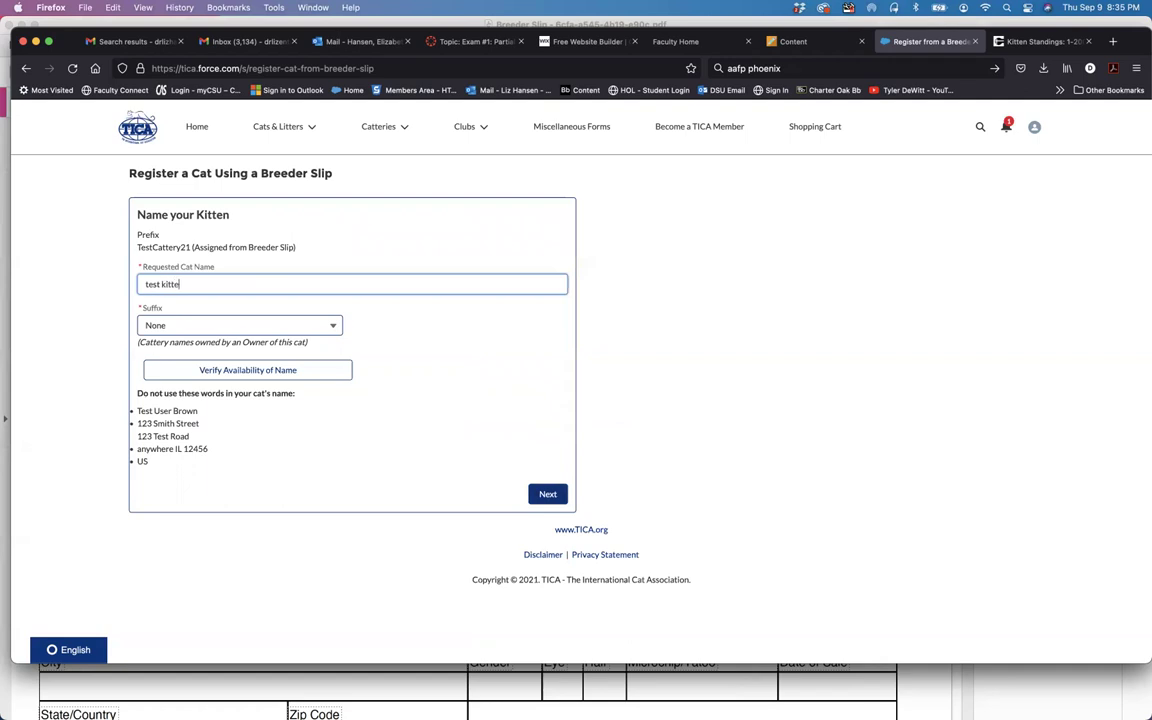
pyautogui.click(309, 327)
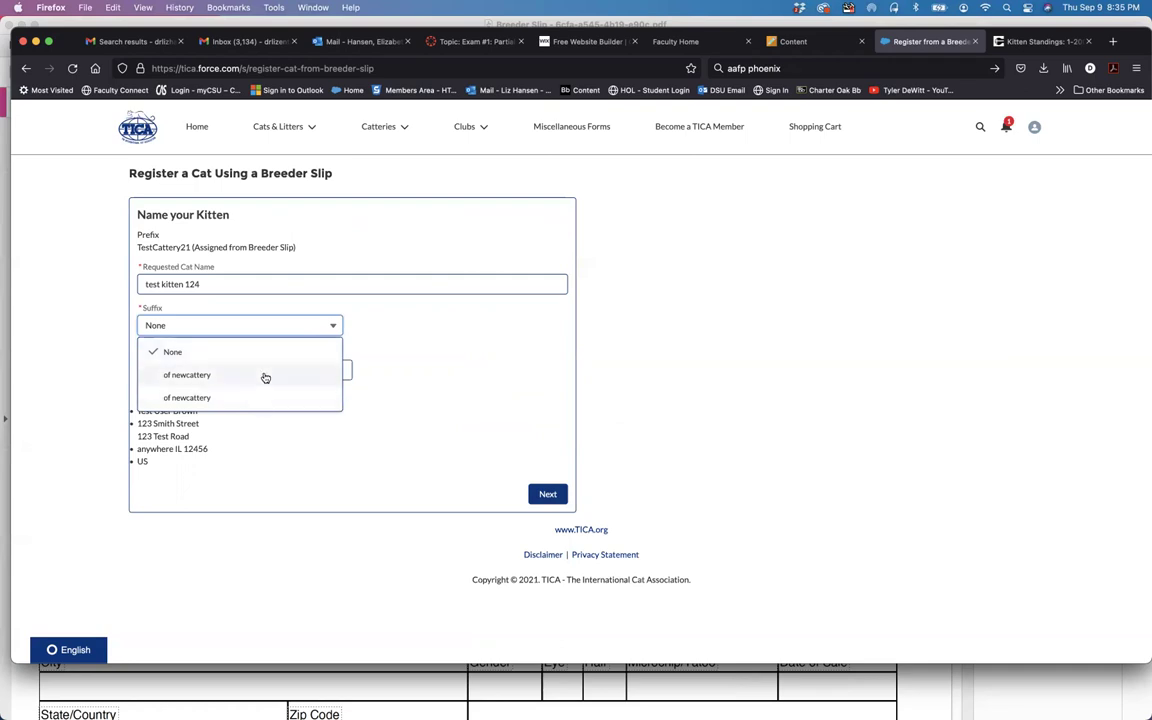
pyautogui.click(295, 374)
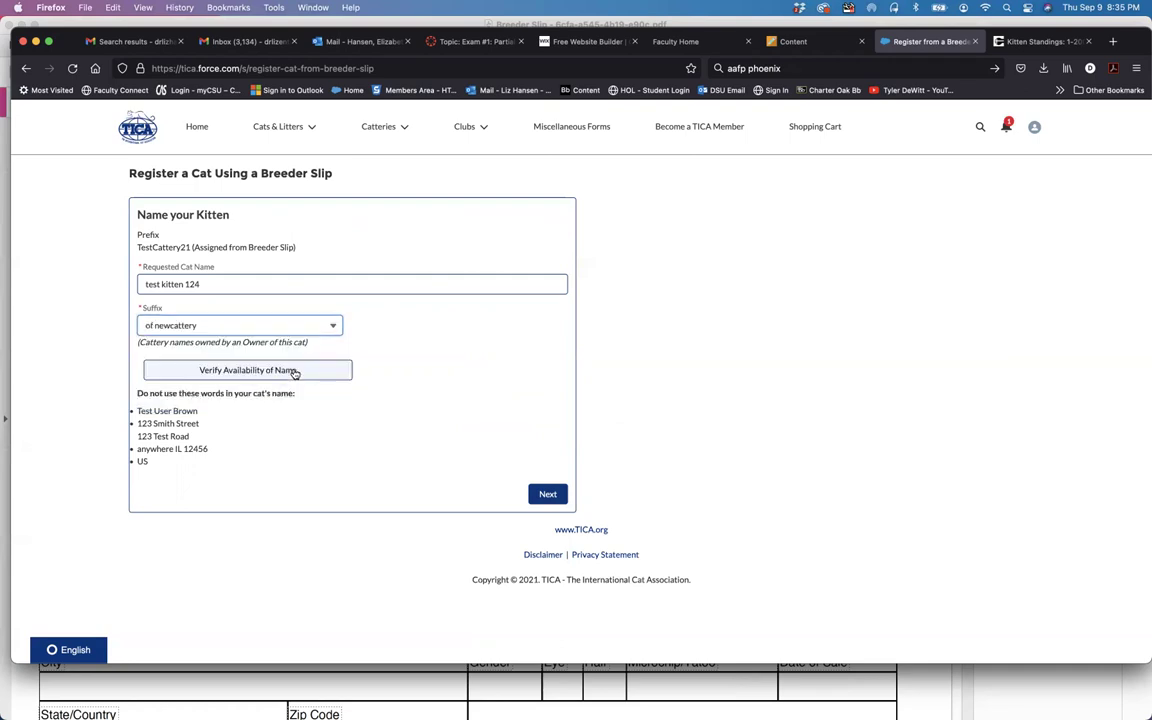
pyautogui.click(295, 371)
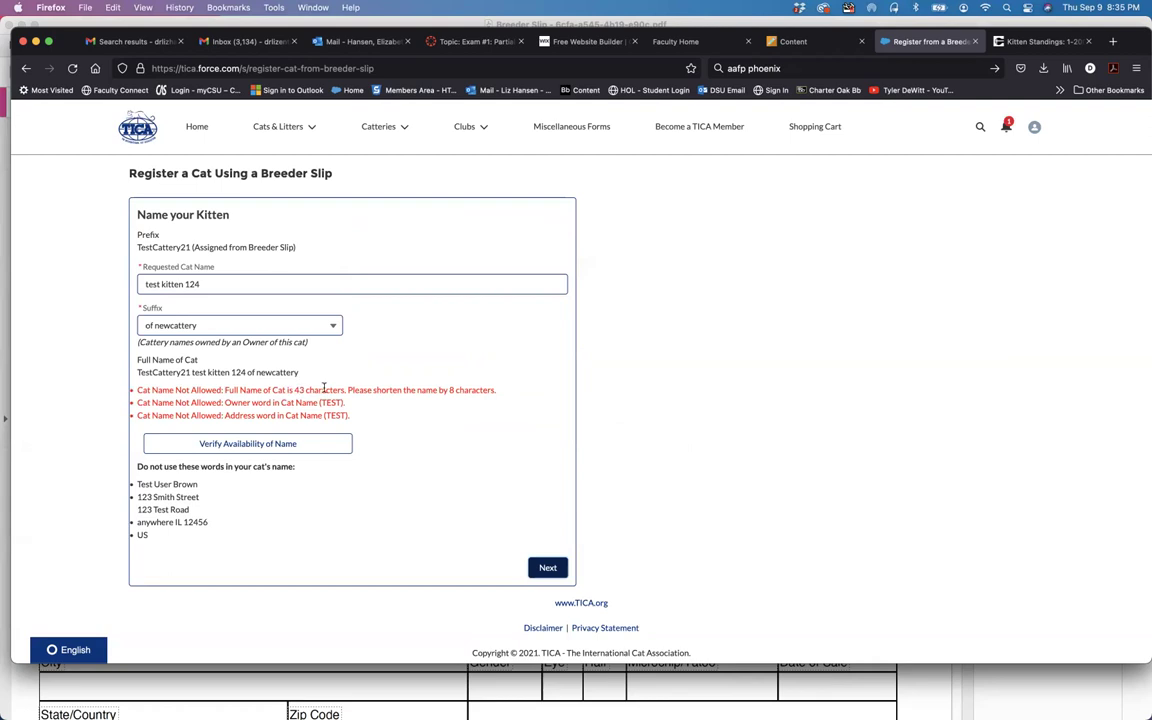
# Step: Shorten the name by dropping the trailing 4 and joining 'test kitten', then recheck availability
pyautogui.click(205, 285)
pyautogui.press('BackSpace')
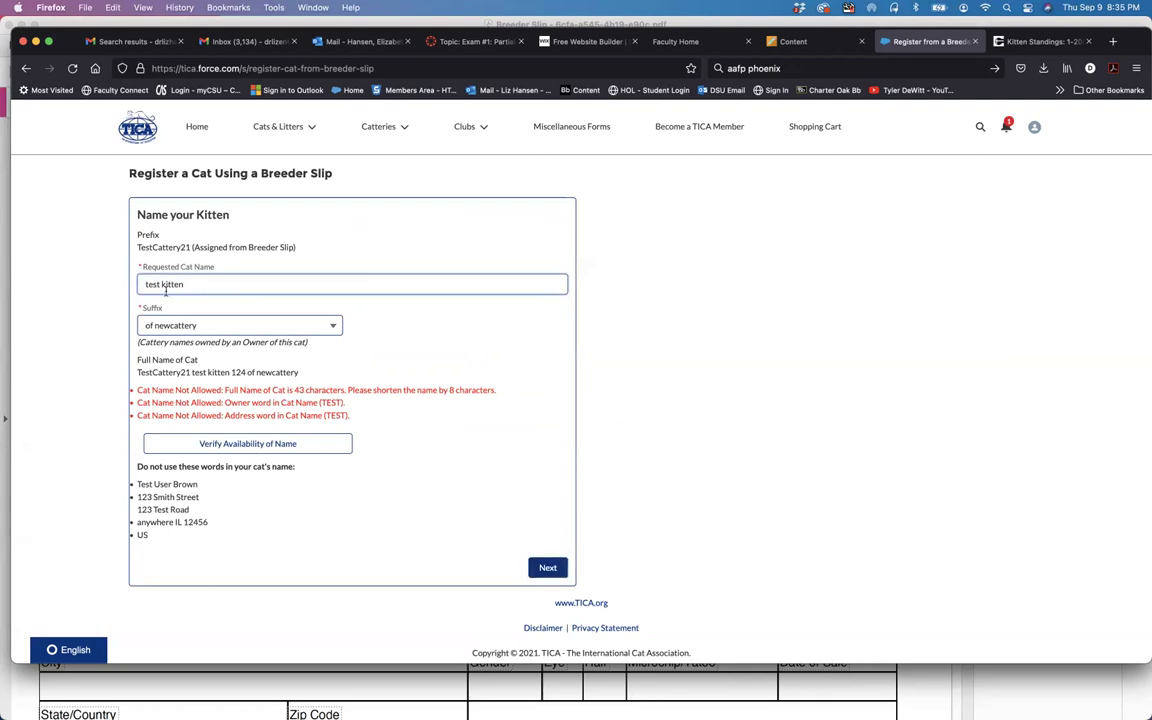
pyautogui.click(161, 283)
pyautogui.press('BackSpace')
pyautogui.click(306, 444)
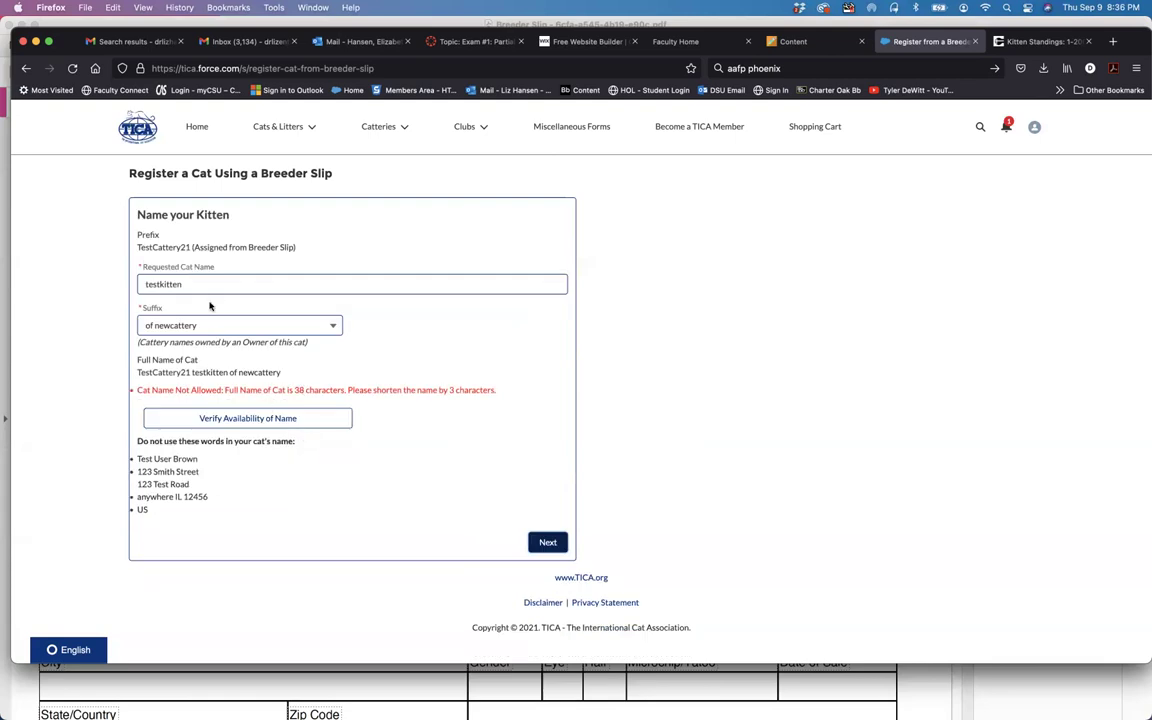
# Step: Set the suffix to None, re-split 'test kitten', and verify the name again
pyautogui.click(300, 325)
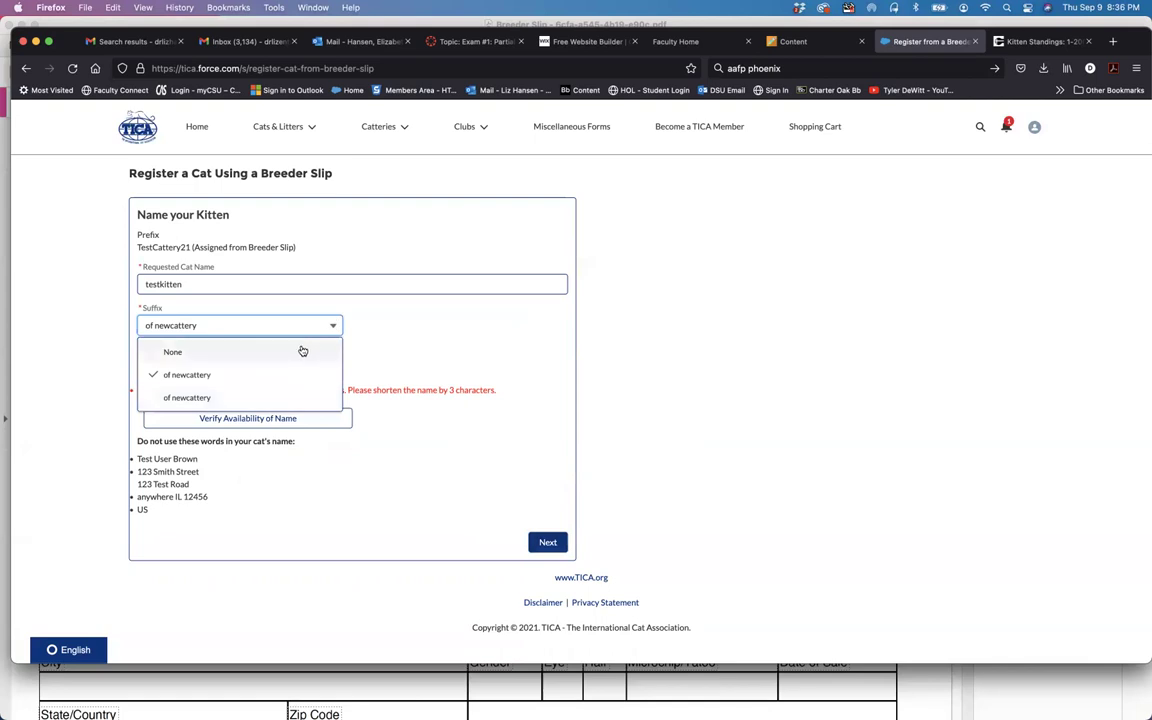
pyautogui.click(300, 351)
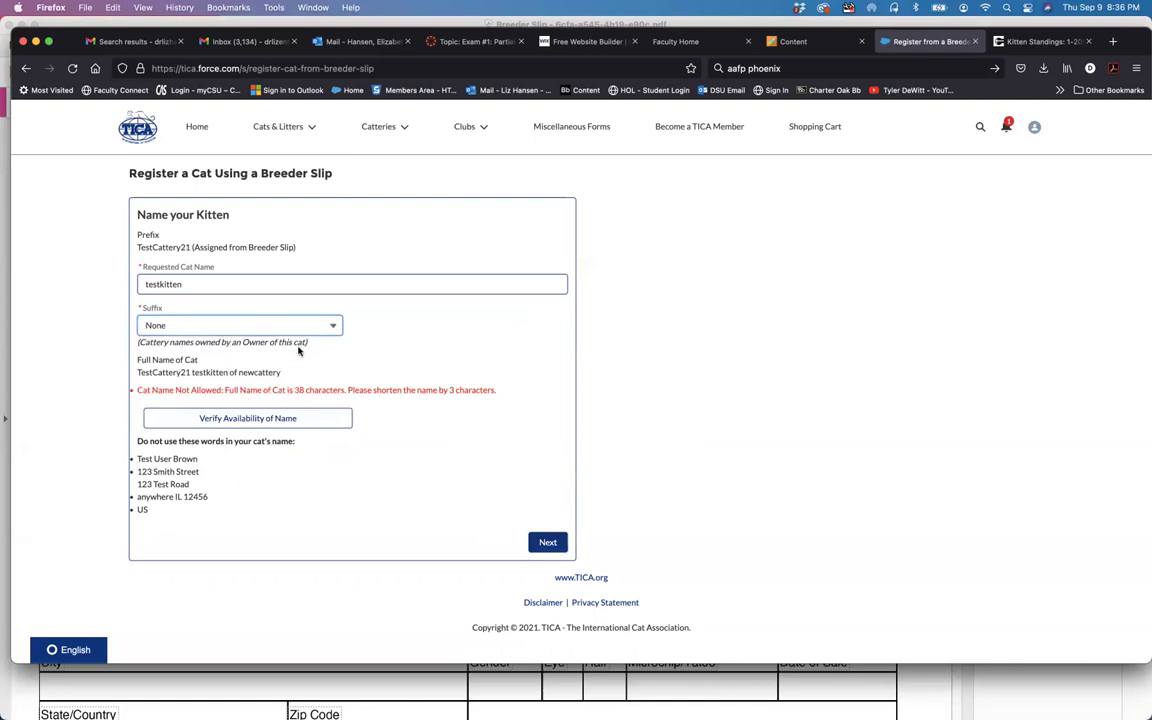
pyautogui.click(158, 284)
pyautogui.click(218, 283)
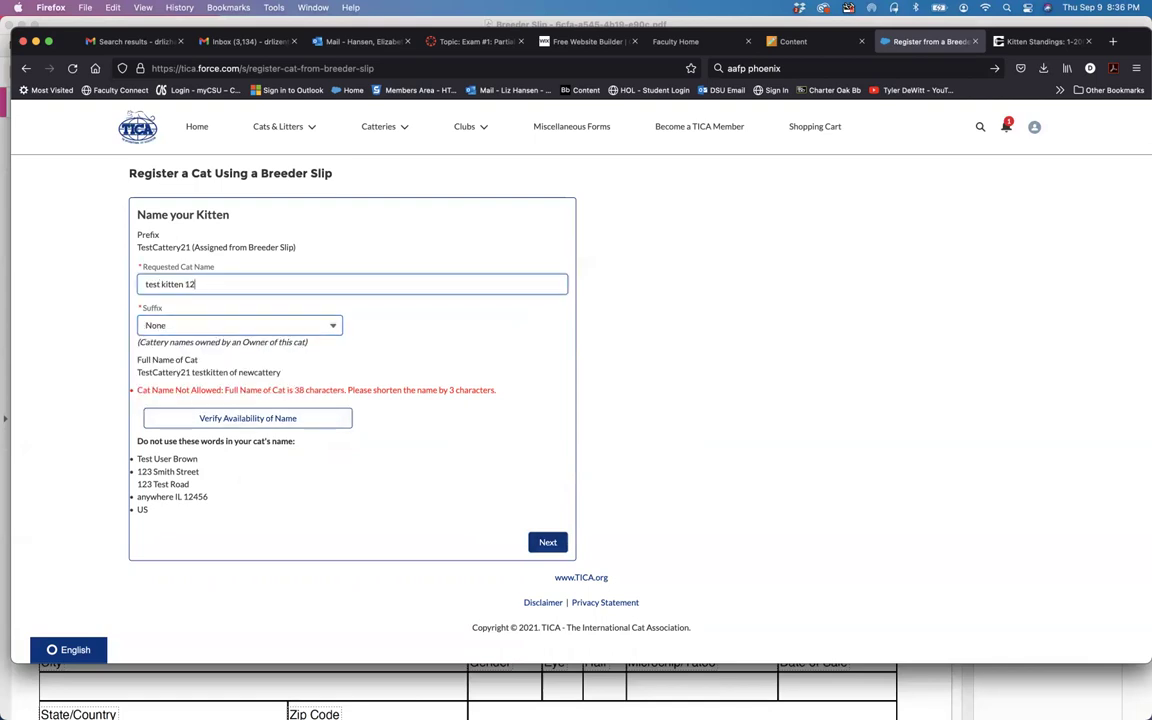
pyautogui.click(294, 415)
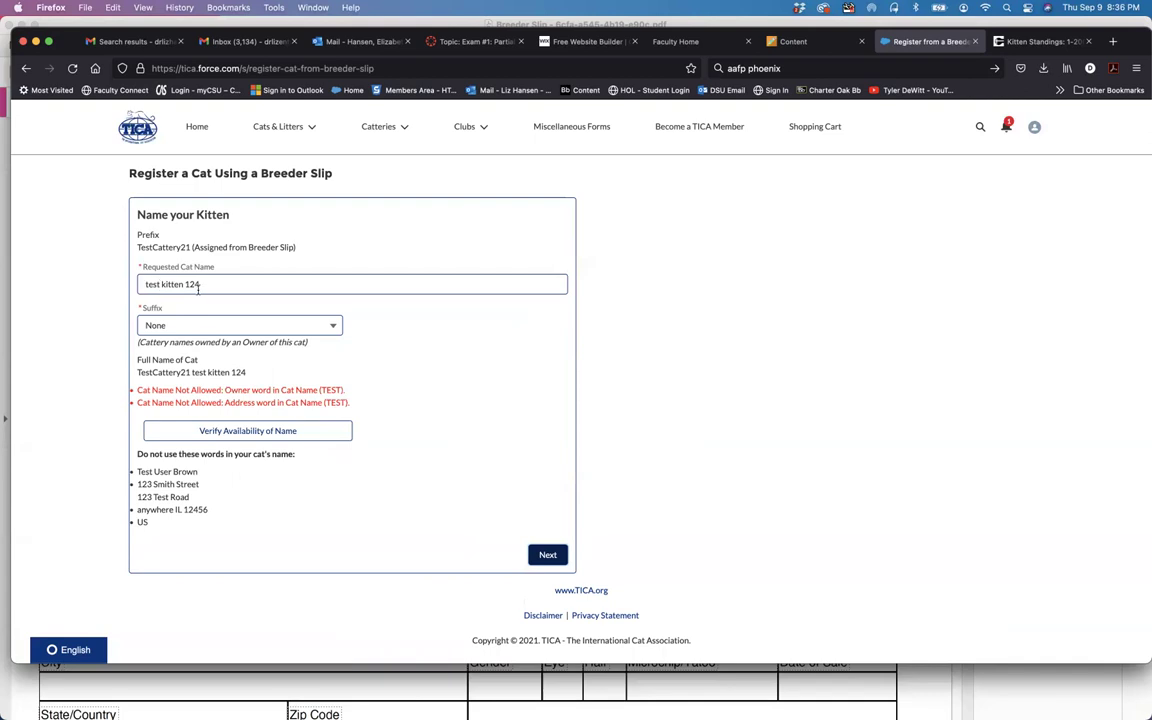
# Step: Replace the name with 'my kitty cat' and confirm TestCattery21 my kitty cat is available
pyautogui.moveTo(205, 285); pyautogui.dragTo(117, 287)
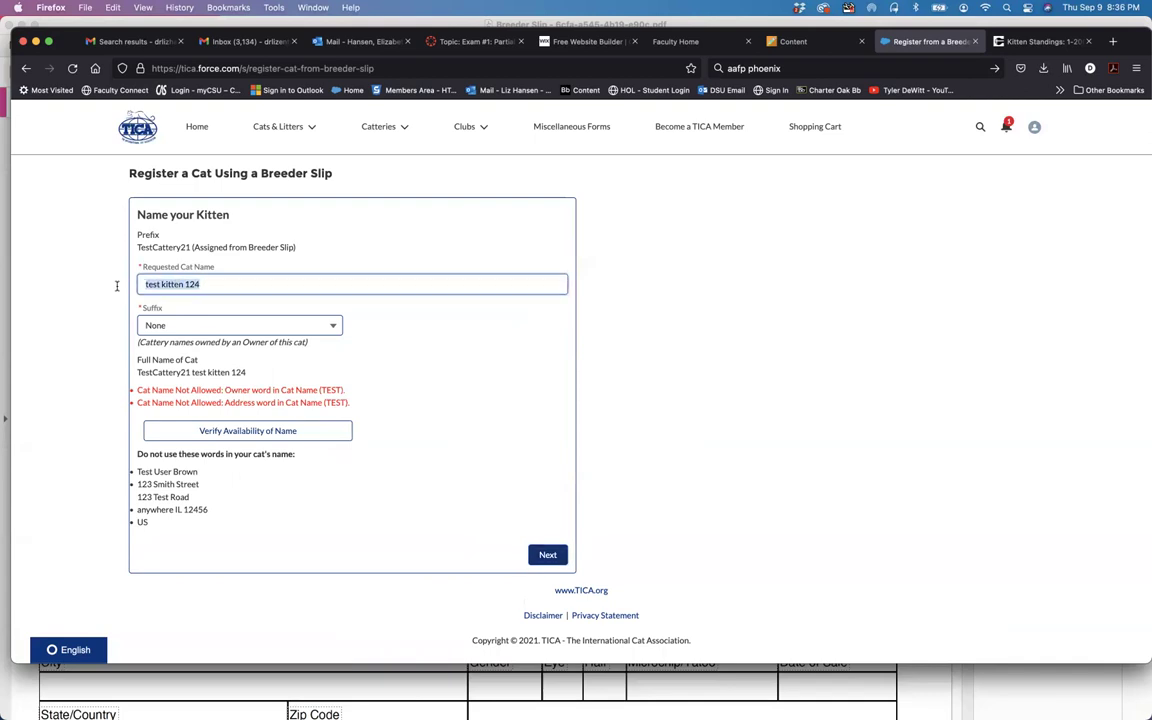
pyautogui.write('my kitty cat')
pyautogui.click(266, 432)
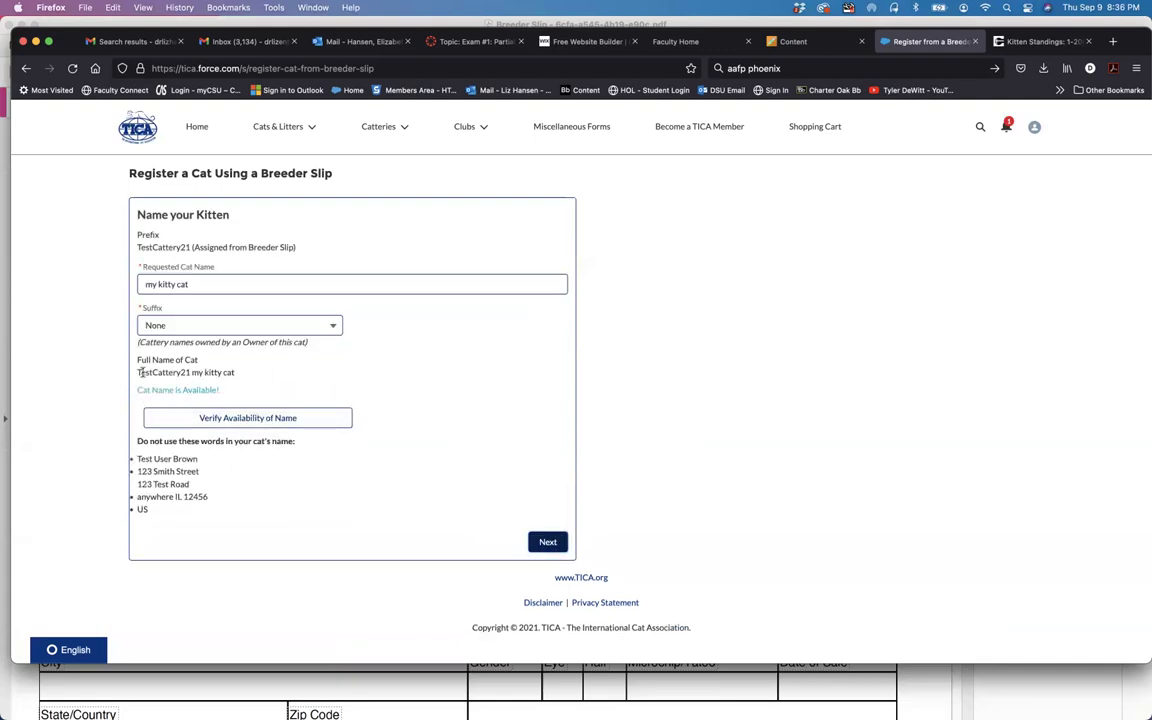
pyautogui.moveTo(137, 371); pyautogui.dragTo(236, 374)
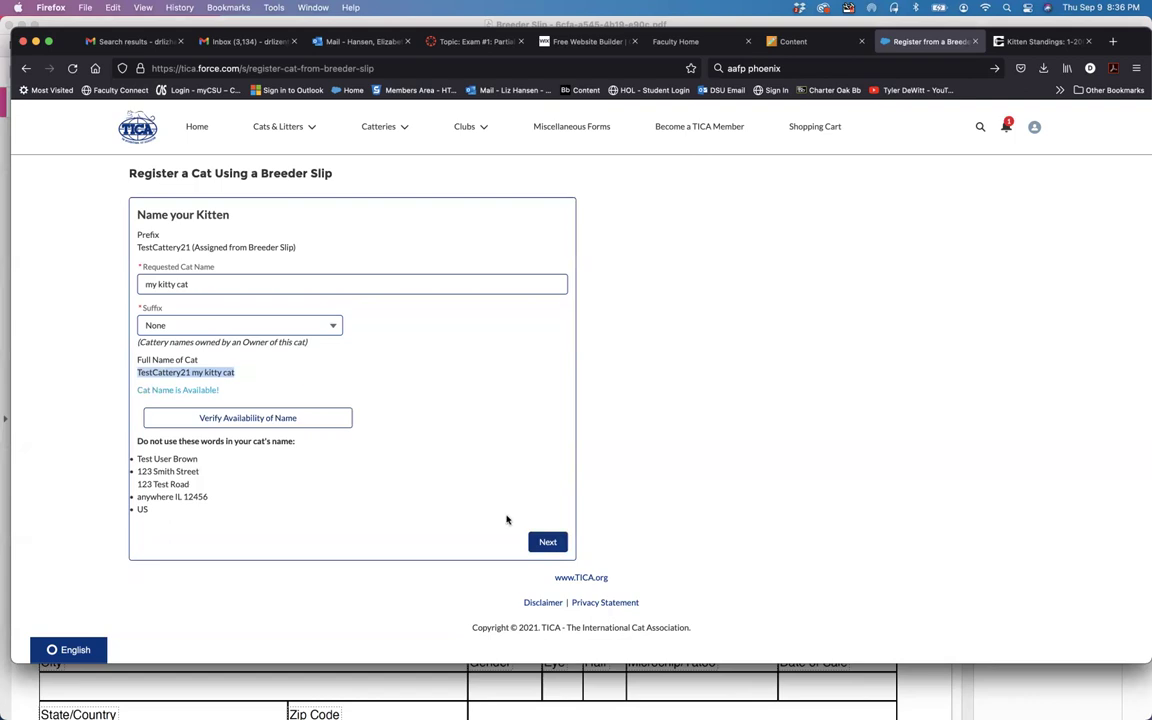
# Step: Submit the registration and check out the $12.00 breeder-slip registration from the shopping cart
pyautogui.click(548, 541)
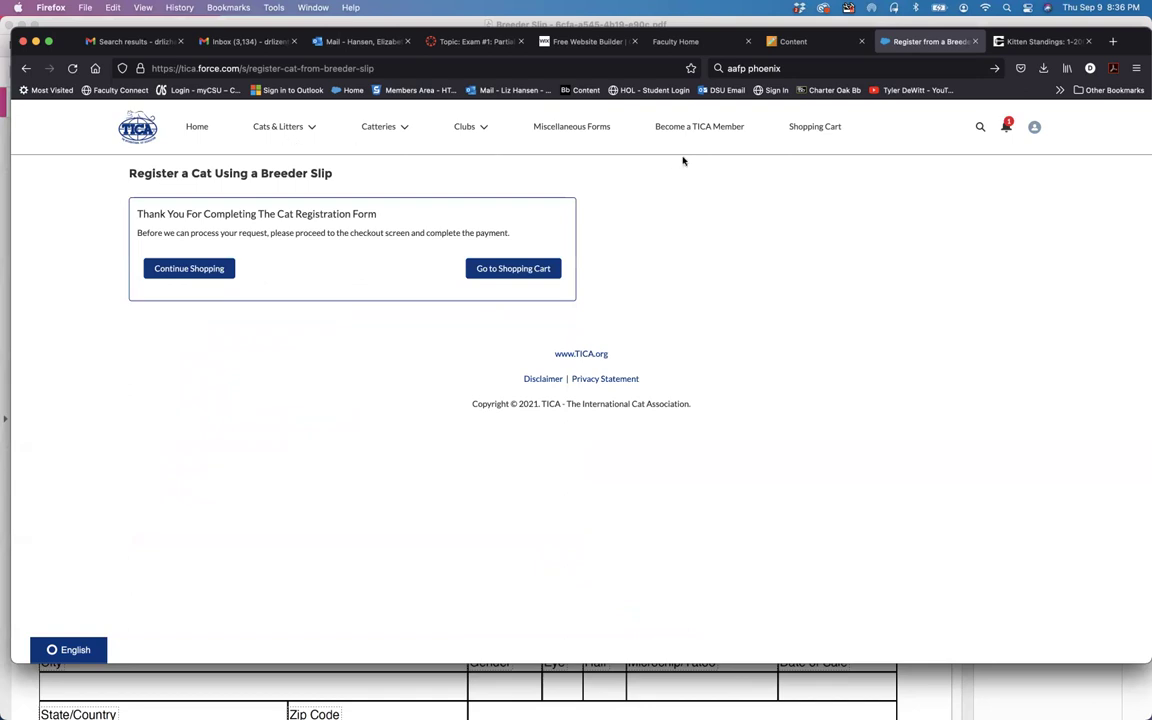
pyautogui.click(533, 267)
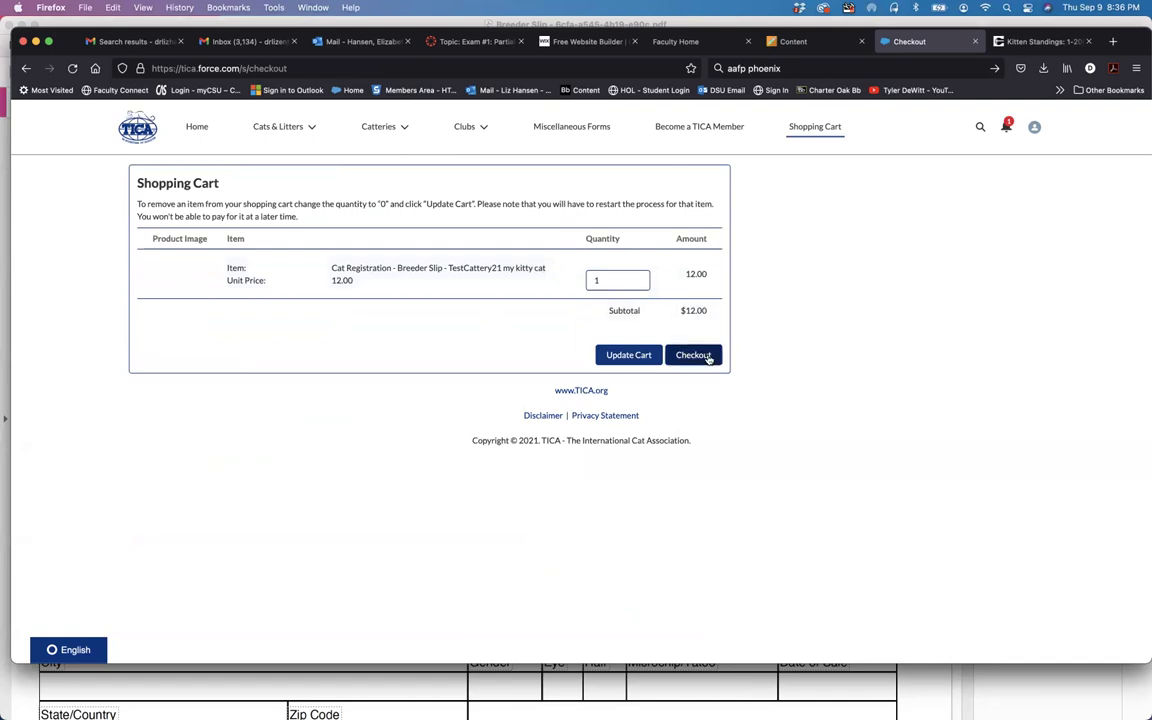
pyautogui.click(707, 356)
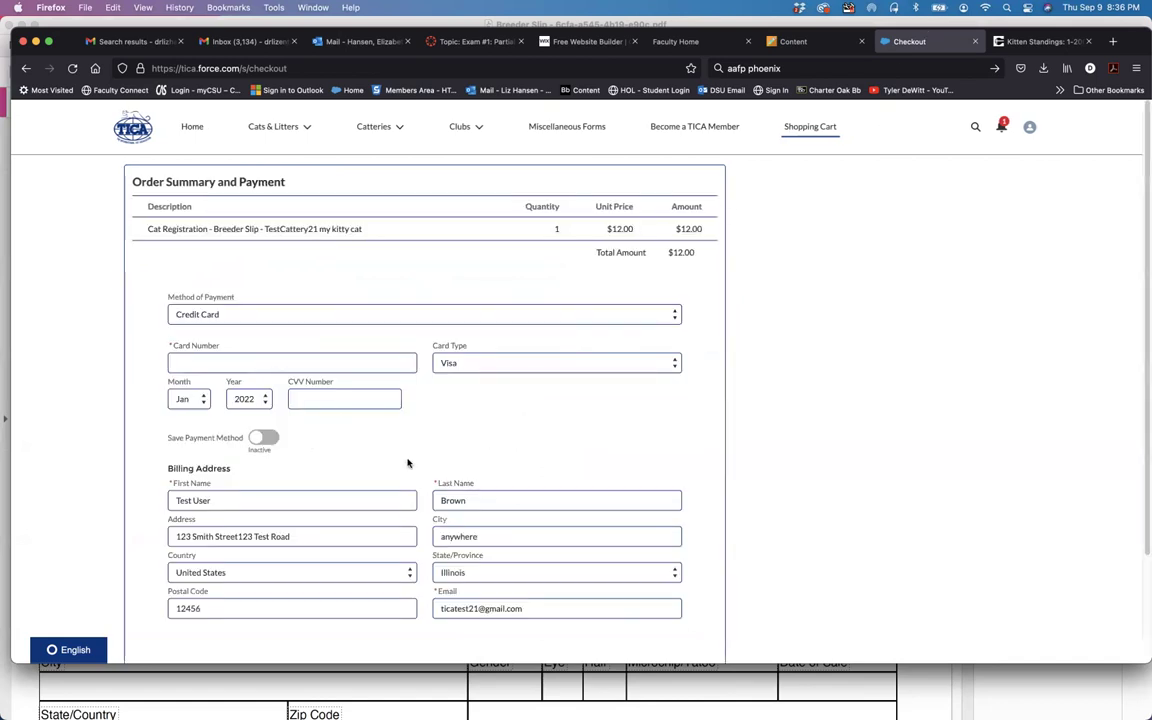
# Step: Fill the card details from the saved Mastercard and submit the $12.00 payment
pyautogui.scroll(-1, 330, 300)
pyautogui.click(248, 354)
pyautogui.click(239, 393)
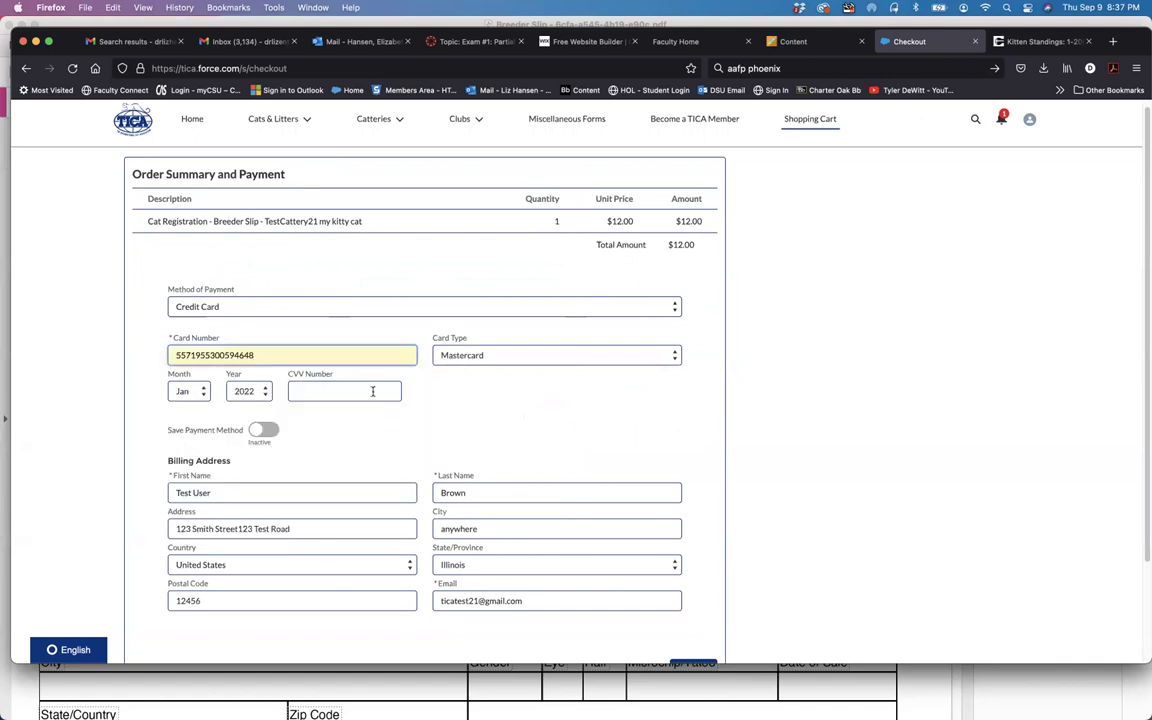
pyautogui.scroll(-3, 500, 450)
pyautogui.click(700, 550)
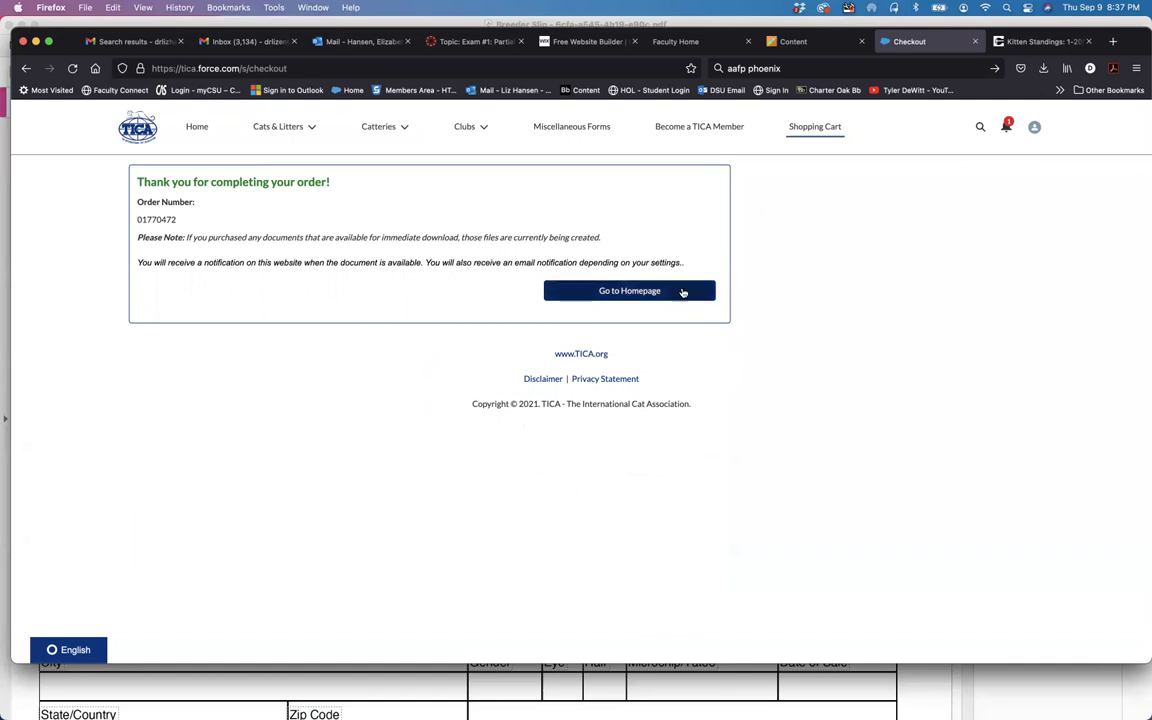
# Step: Return to the homepage and open My Cats to find TestCattery21 my kitty cat listed
pyautogui.click(640, 291)
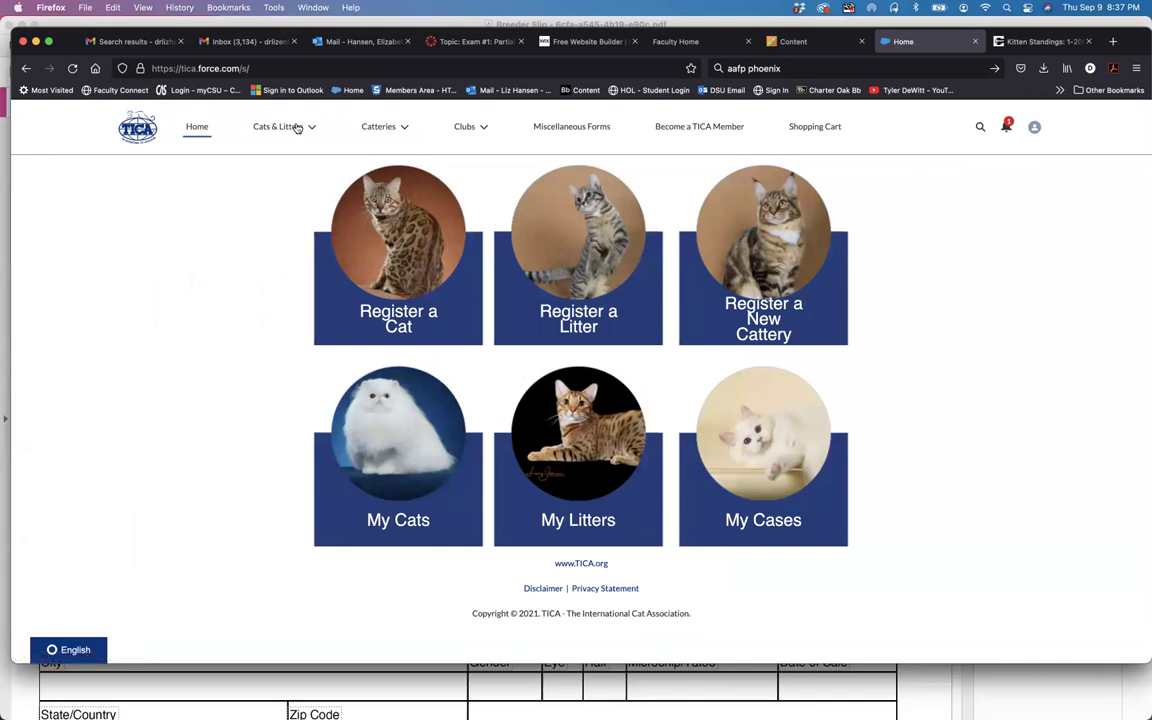
pyautogui.click(420, 425)
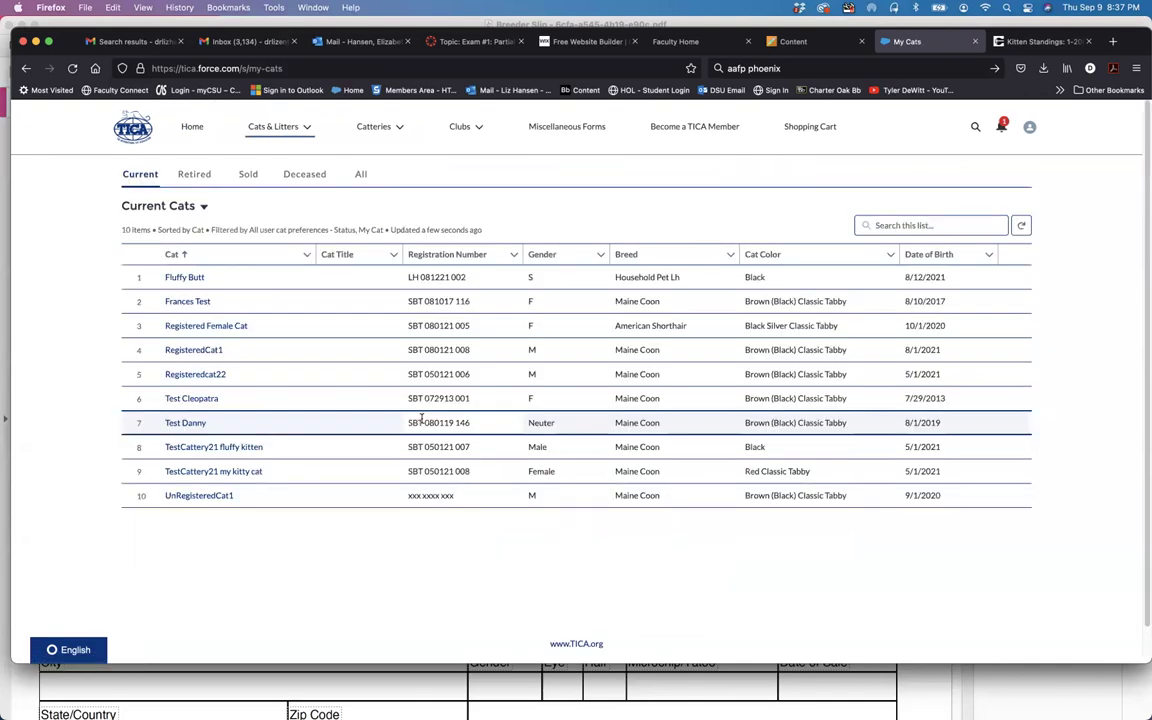